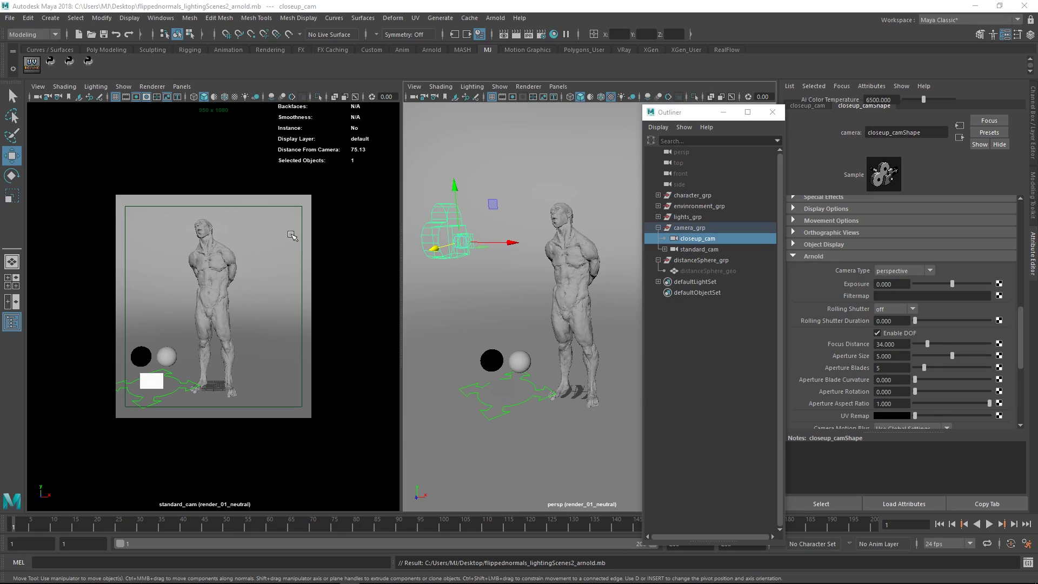
Step: Swap the camera's Arnold attributes for the Layer Editor's render layer list, render_01_neutral to render_20_oscars
left_click(161, 20)
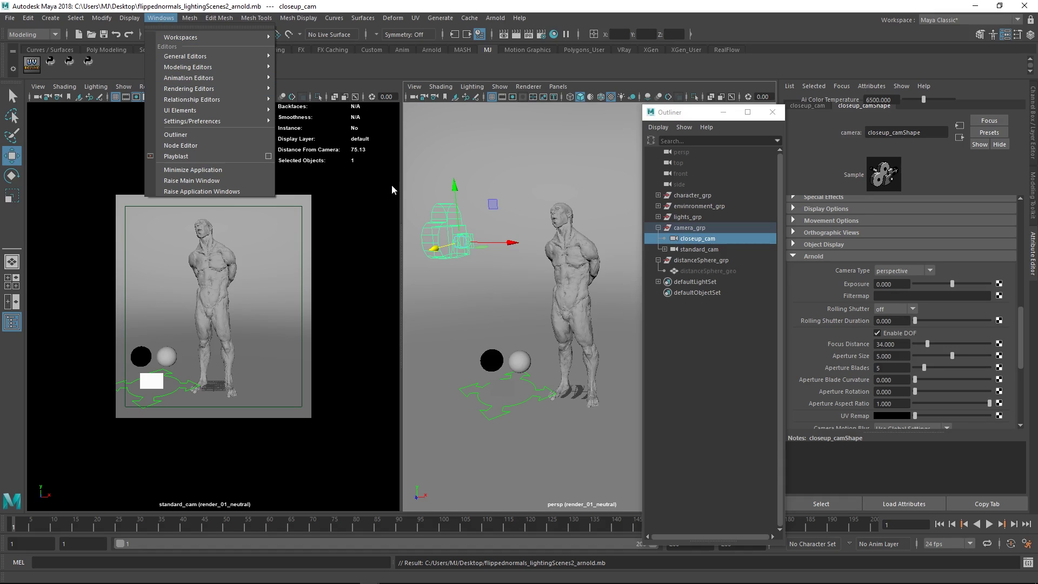
key("Escape")
key("ctrl+a")
left_click(831, 236)
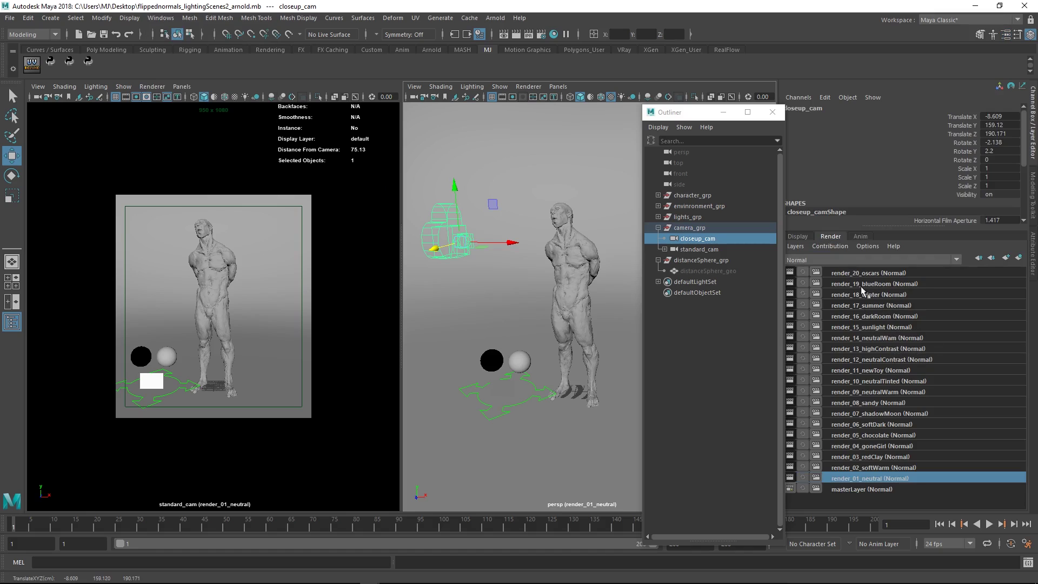
Step: Check the Rendering preferences (V-Ray, Legacy Render Layers) and close the window to save them
left_click(161, 18)
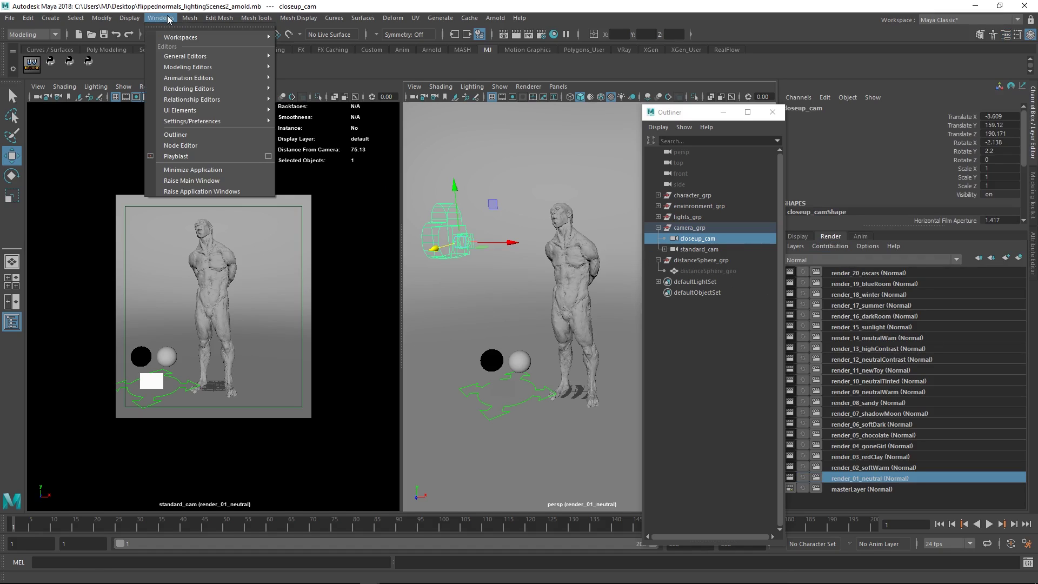
mouse_move(206, 121)
left_click(346, 130)
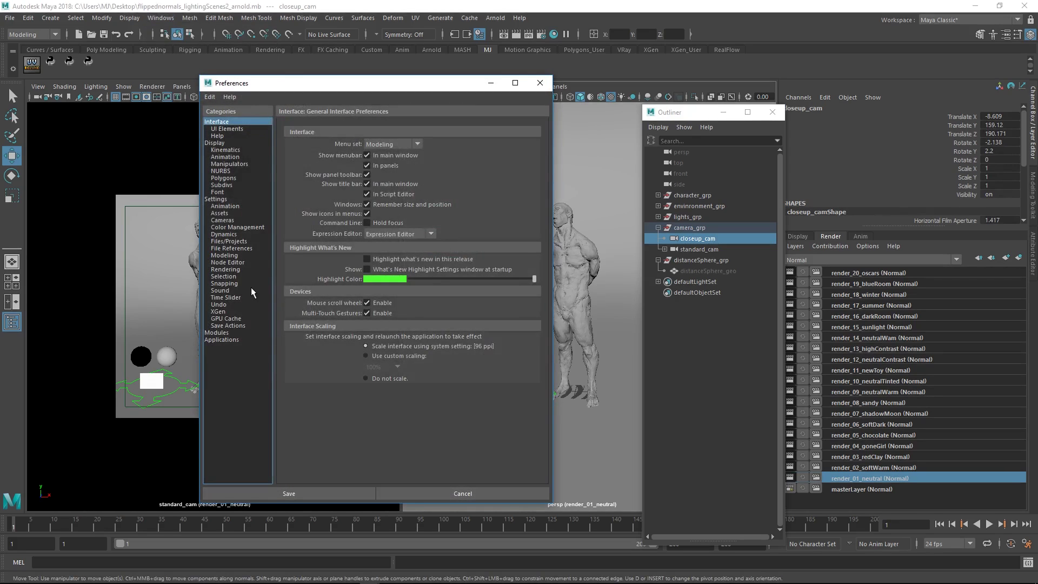
left_click(226, 269)
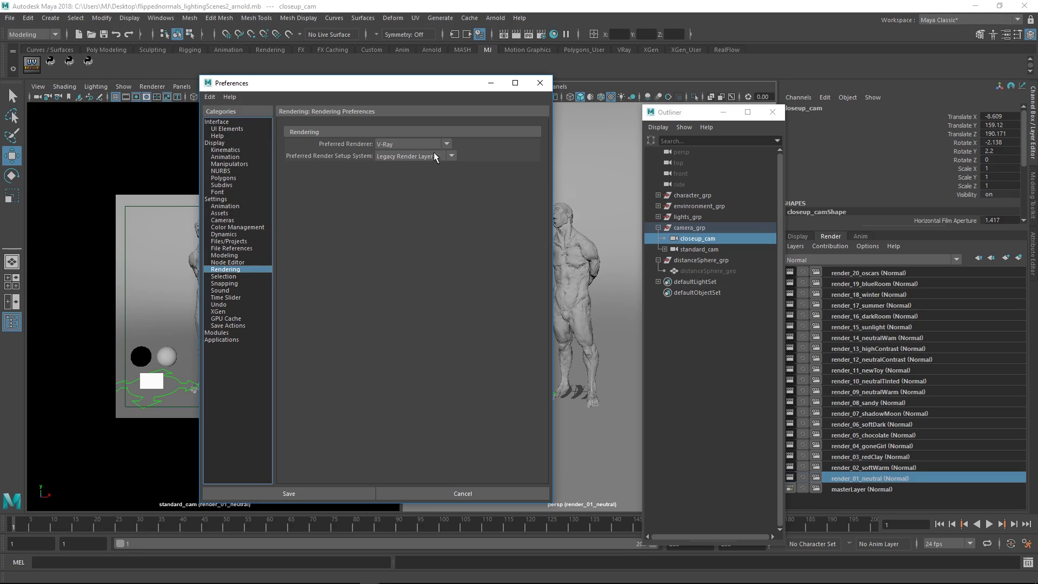
left_click(539, 82)
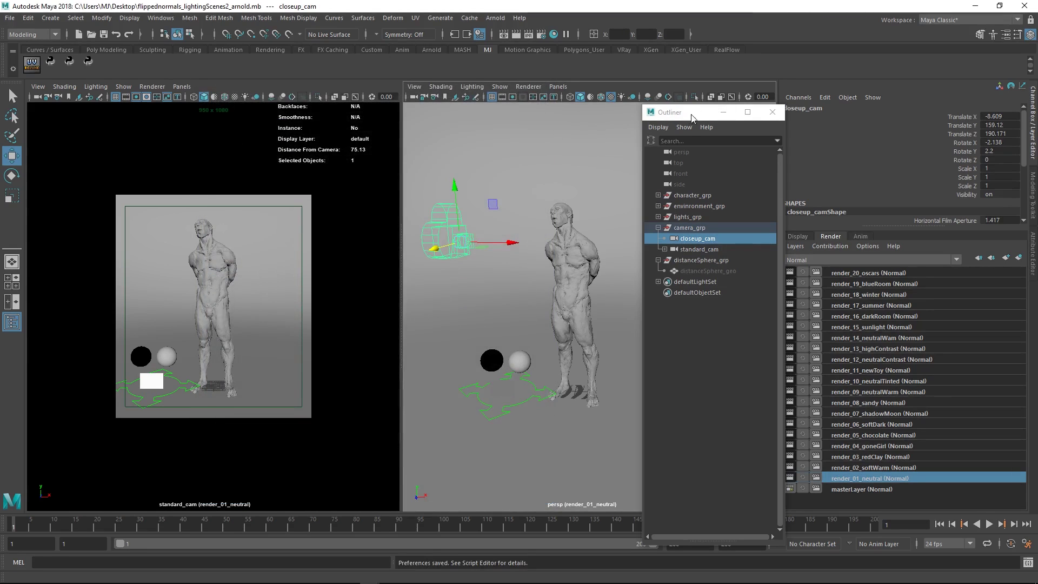
Step: Nudge the Outliner window left and return to the render layer list
left_click_drag(703, 112, 652, 118)
left_click(831, 237)
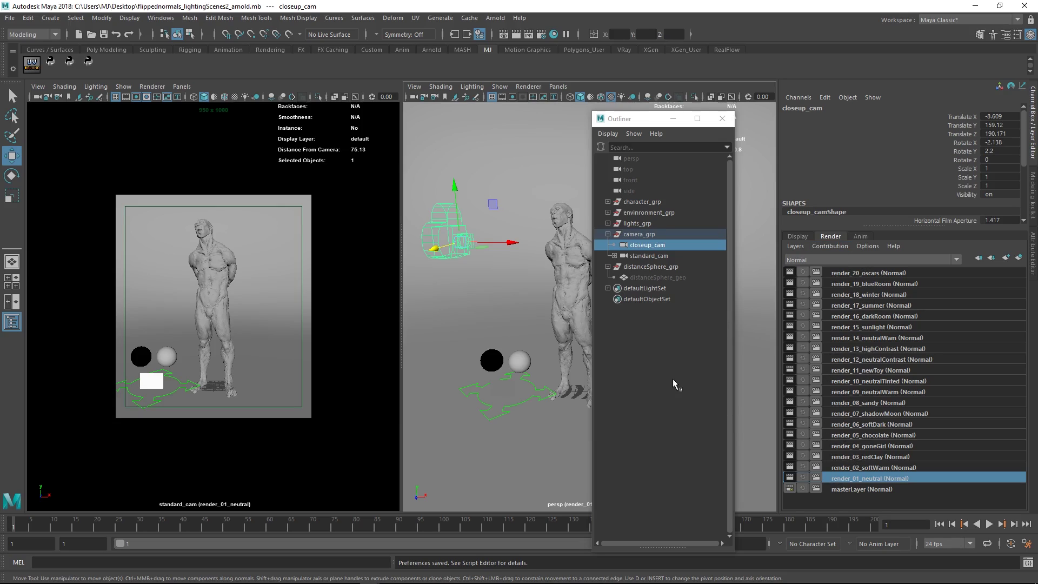
Step: Expand character_grp to show bases_grp and man_grp, scrub to frame 33, and select the group
left_click_drag(618, 121, 647, 122)
left_click(566, 279)
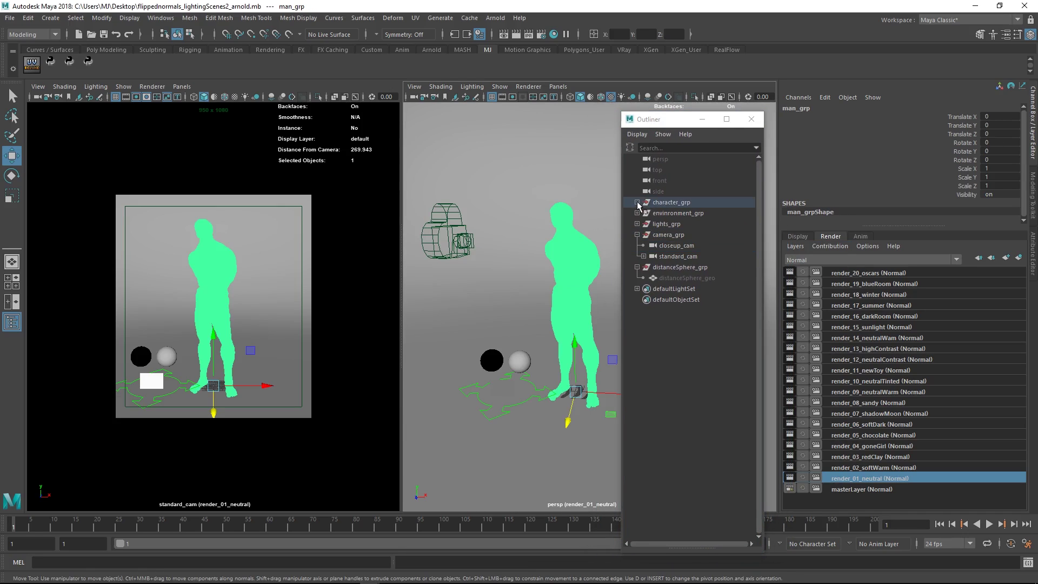
left_click(637, 203)
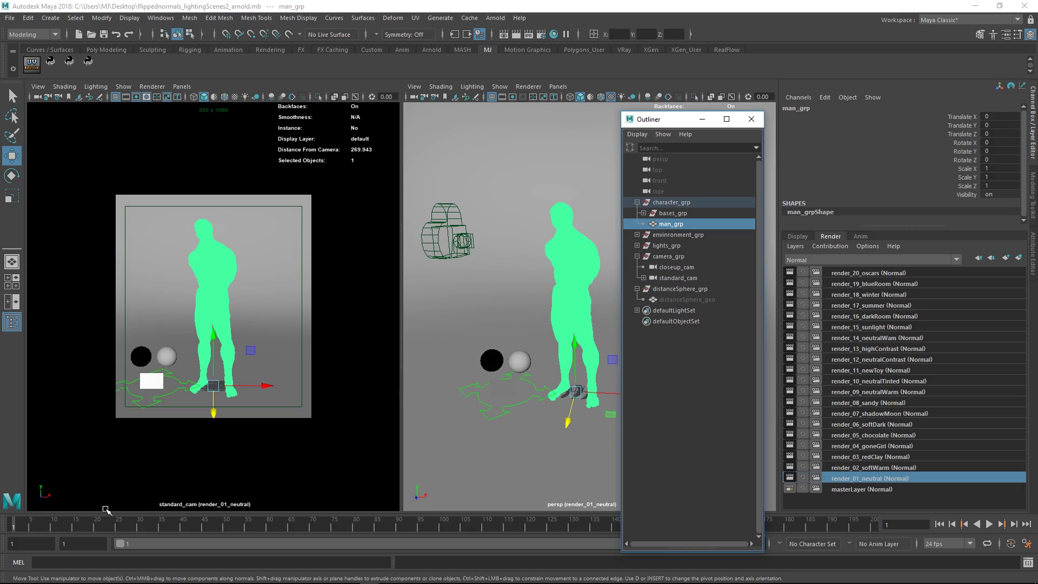
left_click_drag(90, 523, 13, 525)
left_click(677, 204)
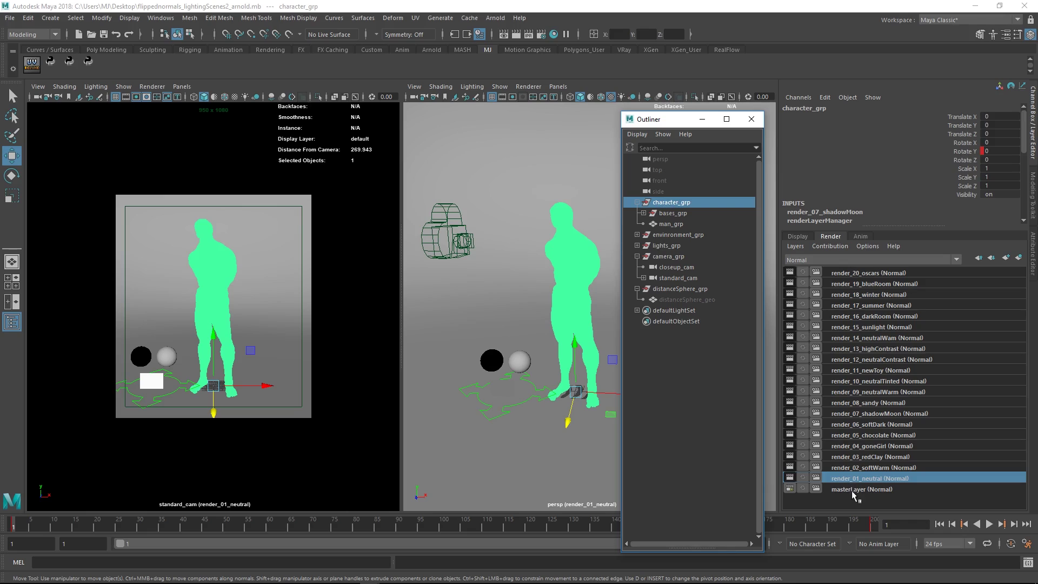
Step: Preview render_02_softWarm, render_04_goneGirl, render_09_neutralWarm and render_12_neutralContrast, viewing the figure side-on
left_click(864, 468)
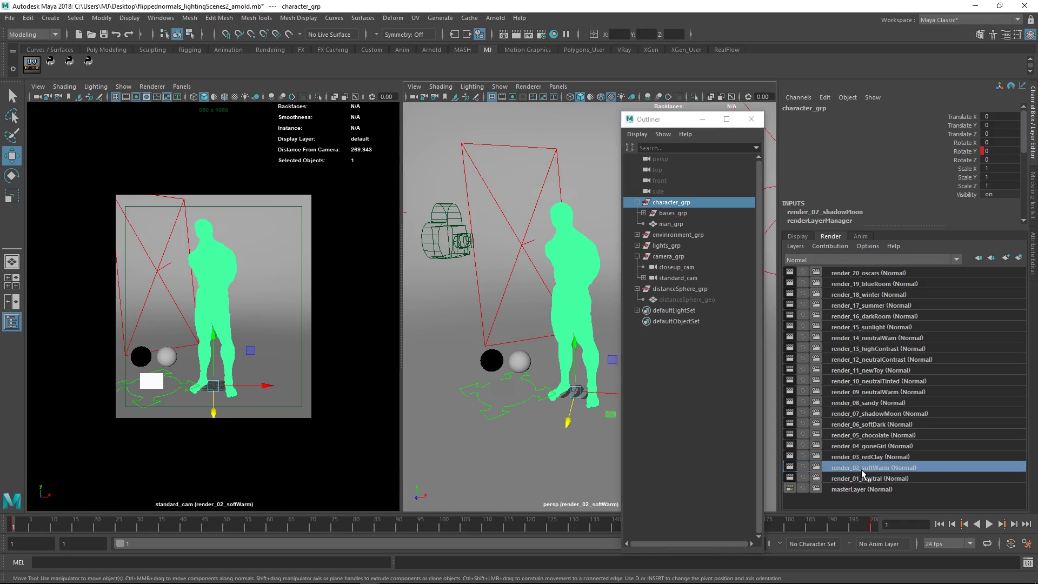
left_click(869, 445)
left_click(879, 393)
left_click(878, 359)
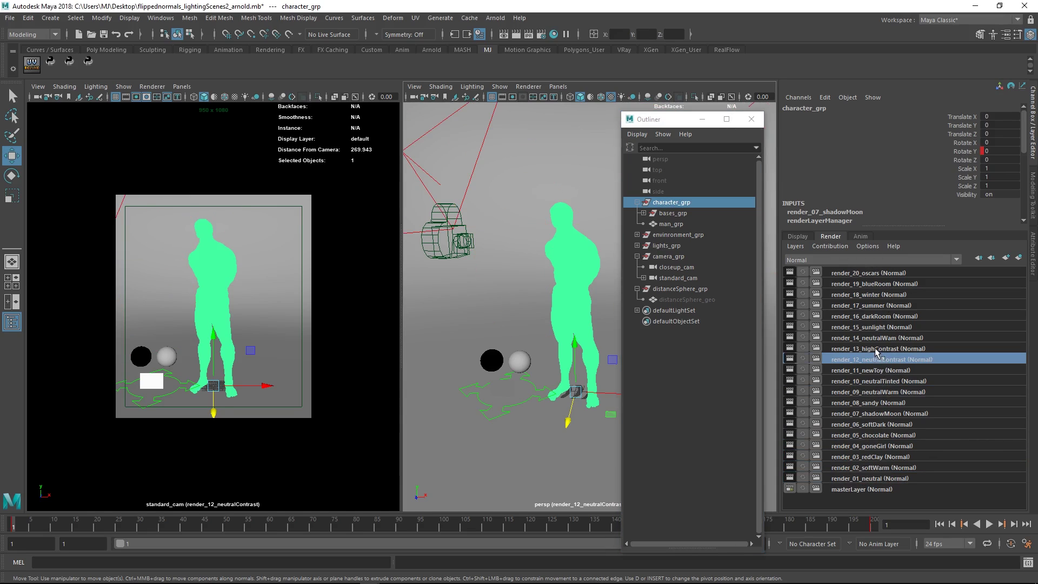
scroll(568, 295, "down", 5)
left_click_drag(571, 295, 746, 361, "alt")
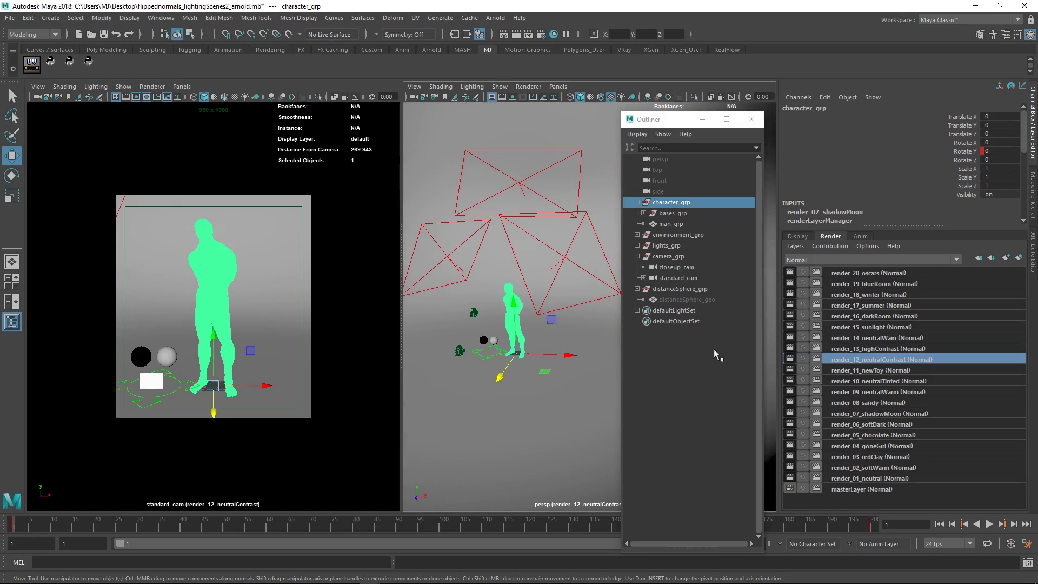
Step: Compare render_19_blueRoom, render_06_softDark and render_01_neutral, finally settling on render_13_highContrast
left_click(862, 305)
left_click(865, 284)
left_click(879, 349)
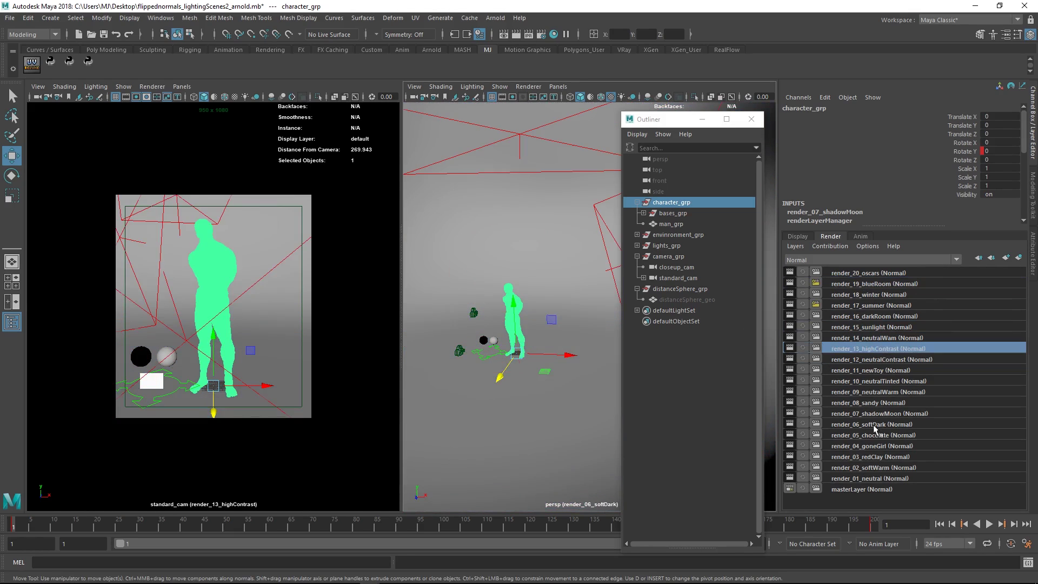
left_click(867, 423)
left_click(868, 479)
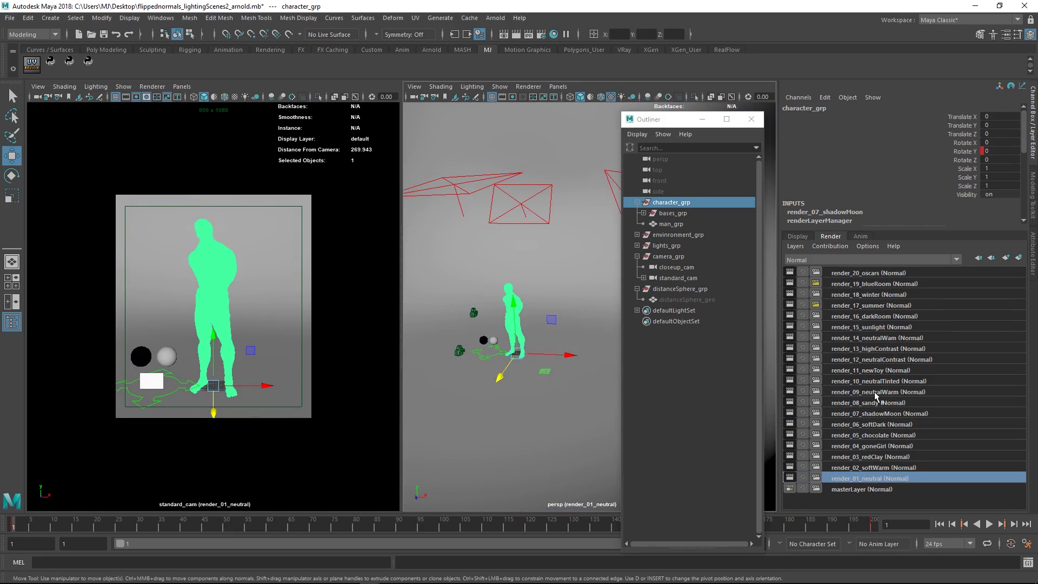
left_click(879, 359)
left_click(879, 350)
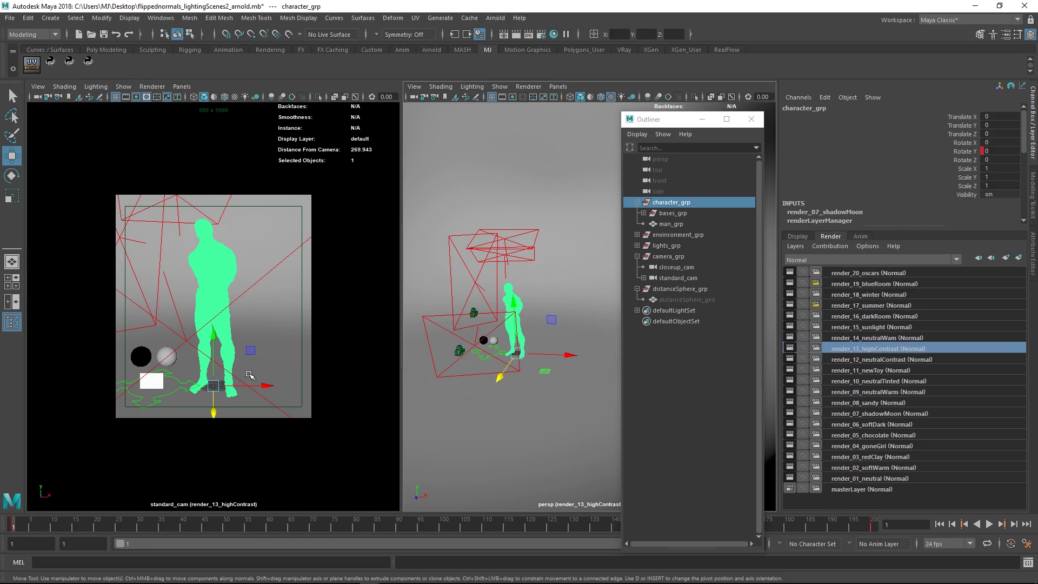
Step: Trace macbeth_chart_001's aiStandardSurface Color to macbeth_file and read its missing macbeth_LAB.psd path
left_click(157, 381)
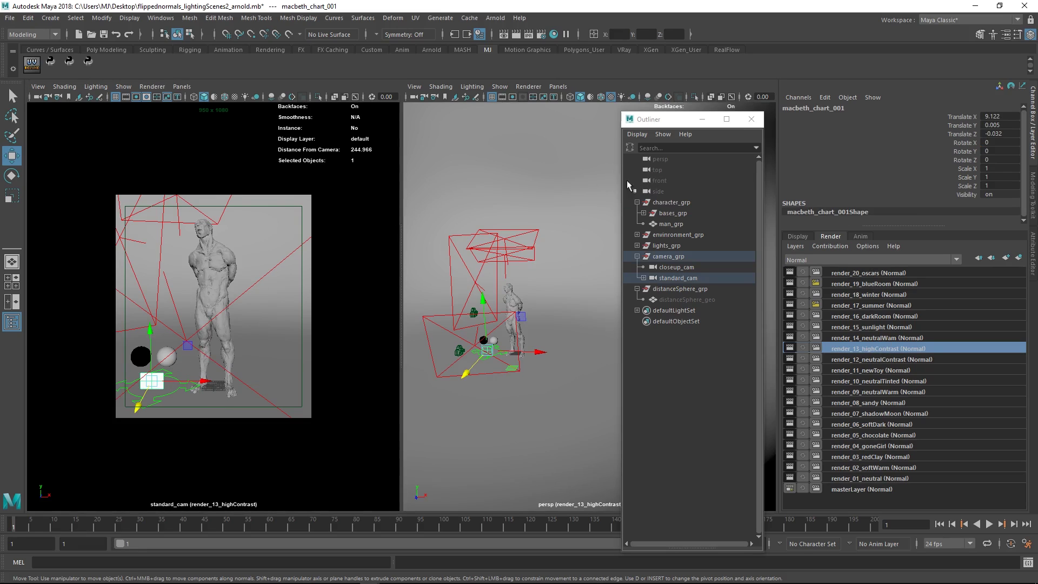
key("ctrl+a")
left_click(964, 106)
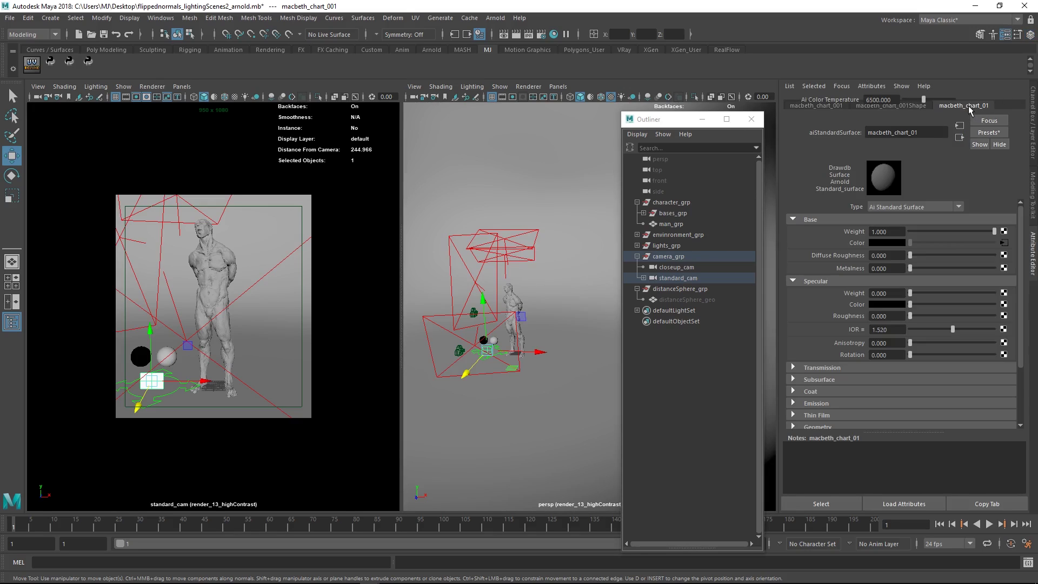
left_click(1004, 243)
left_click_drag(992, 254, 789, 257)
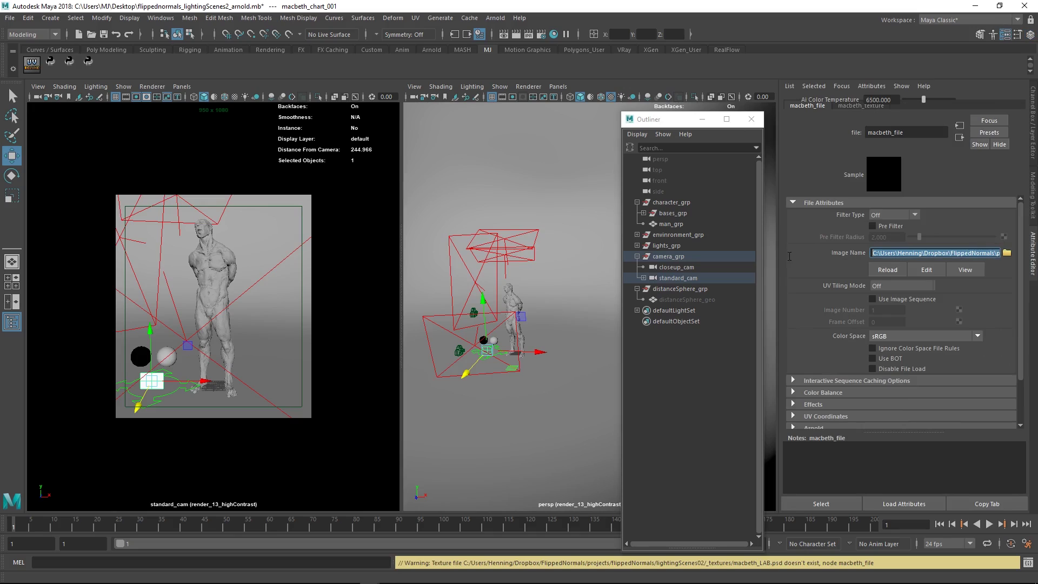
left_click_drag(906, 251, 1012, 258)
left_click(989, 255)
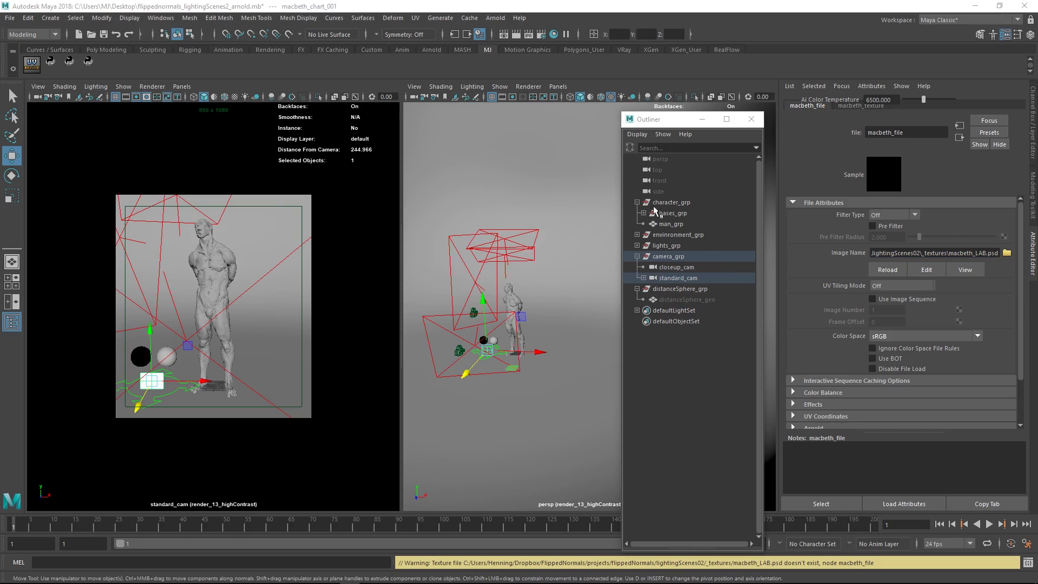
Step: Expand bases_grp and select all five pedestal objects
left_click(643, 213)
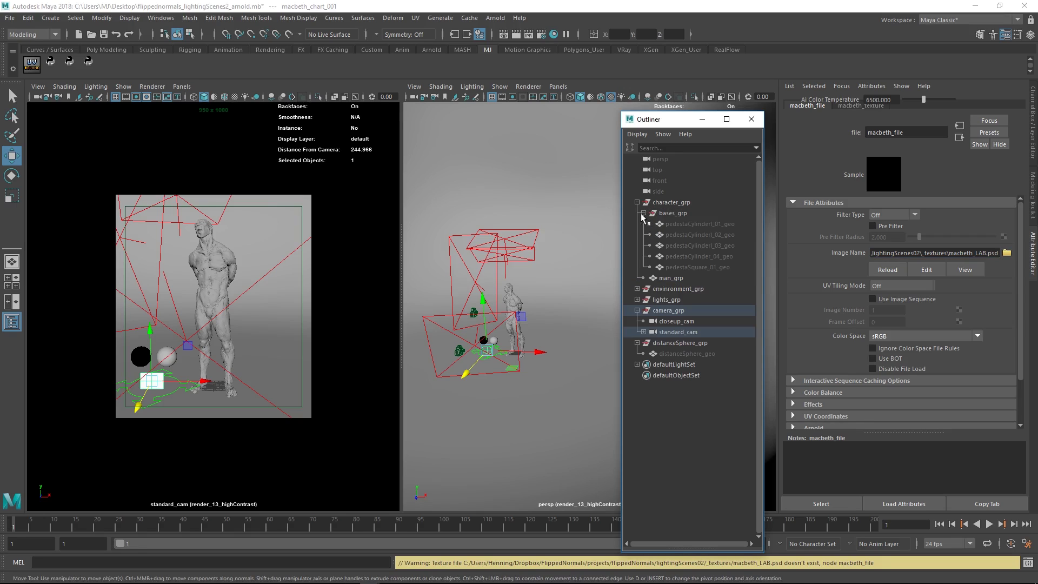
left_click(681, 224)
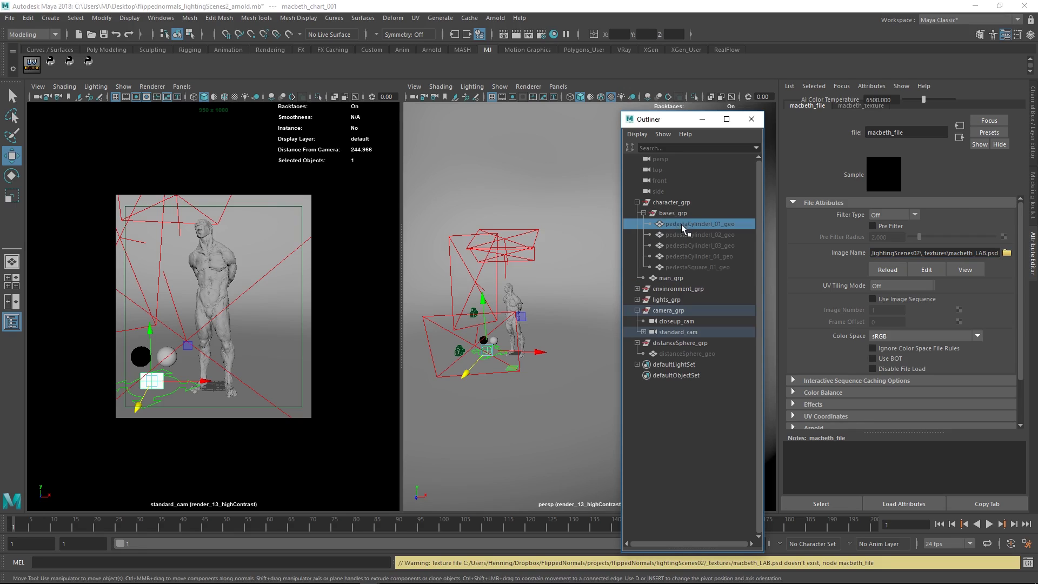
left_click(686, 265, "shift")
scroll(516, 388, "up", 3)
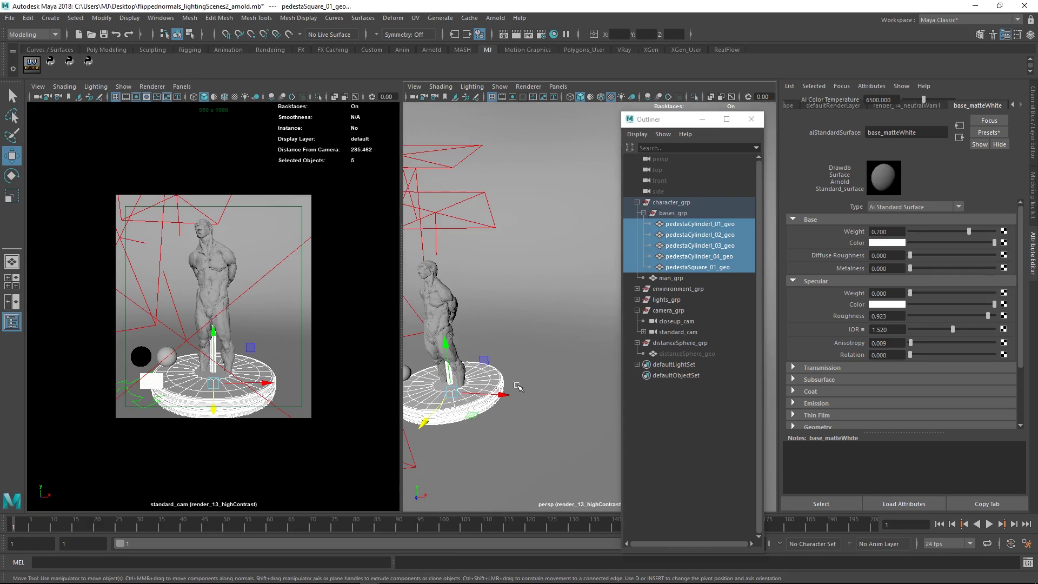
scroll(516, 388, "down", 3)
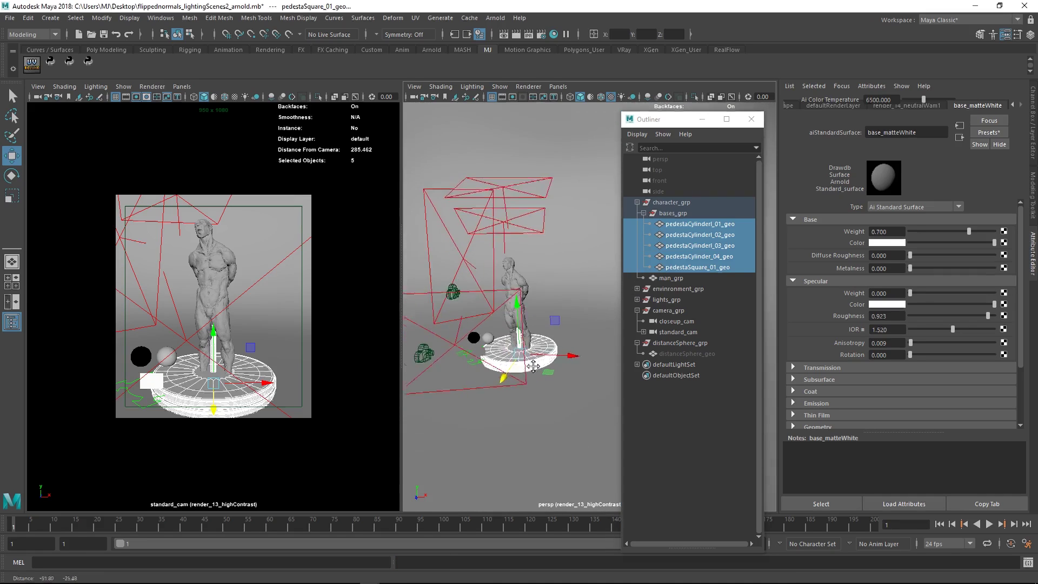
Step: Reposition pedestals 01, 02 and 03, moving the first left and the others right
left_click(697, 224)
left_click_drag(581, 350, 480, 344)
left_click(677, 236)
left_click_drag(561, 357, 682, 358)
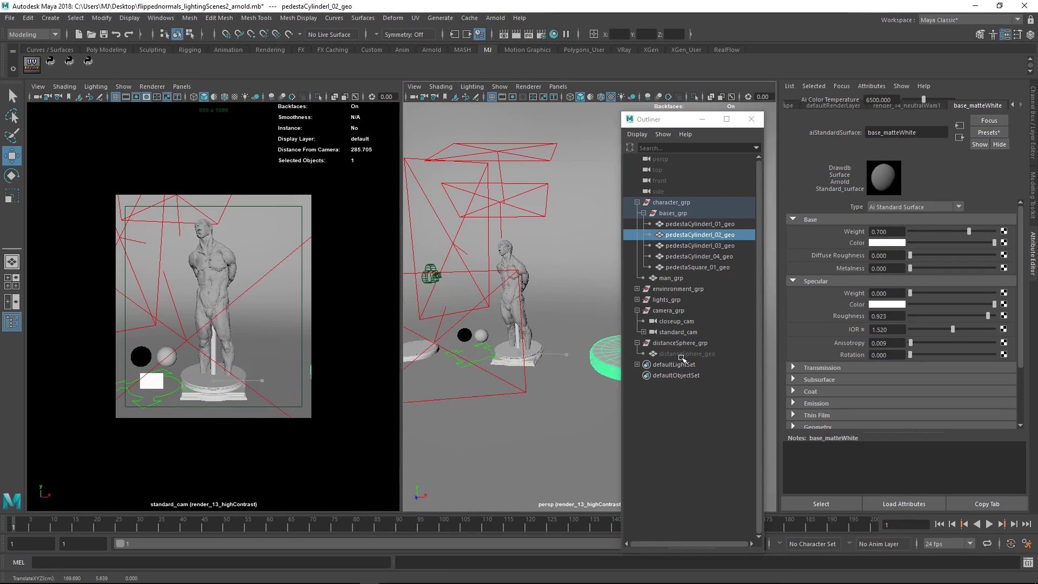
left_click(719, 246)
left_click_drag(591, 340, 524, 411)
left_click(689, 256)
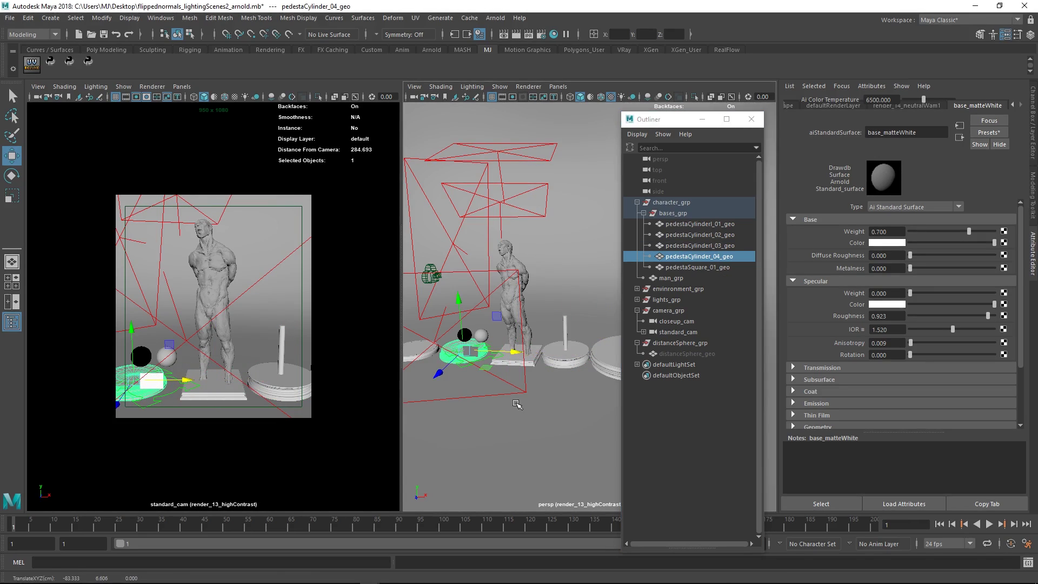
Step: Hide the whole bases_grp, collapse it, and select man_grp
scroll(521, 392, "down", 3)
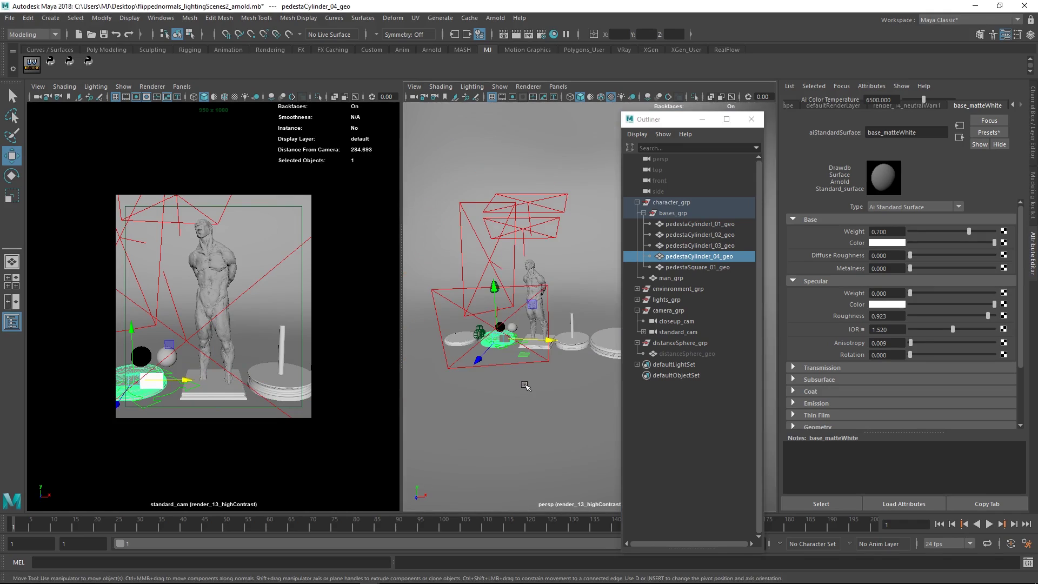
left_click(673, 213)
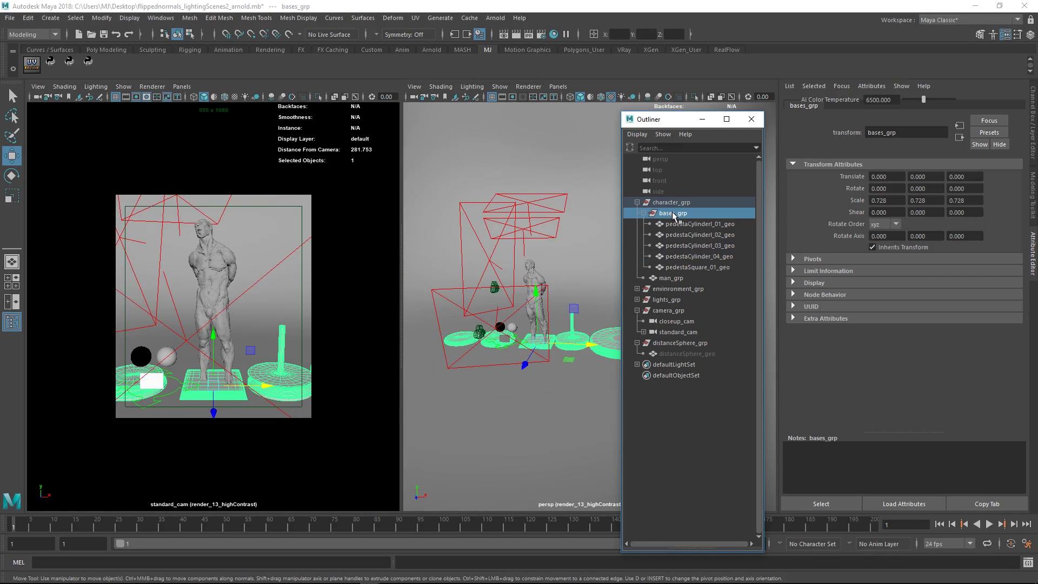
key("h")
left_click(643, 214)
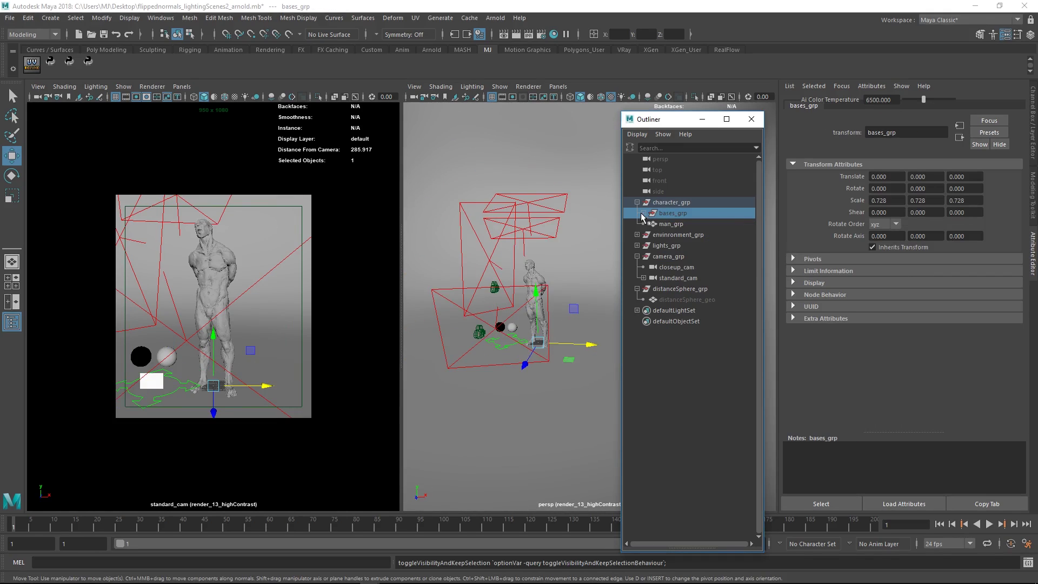
left_click(671, 224)
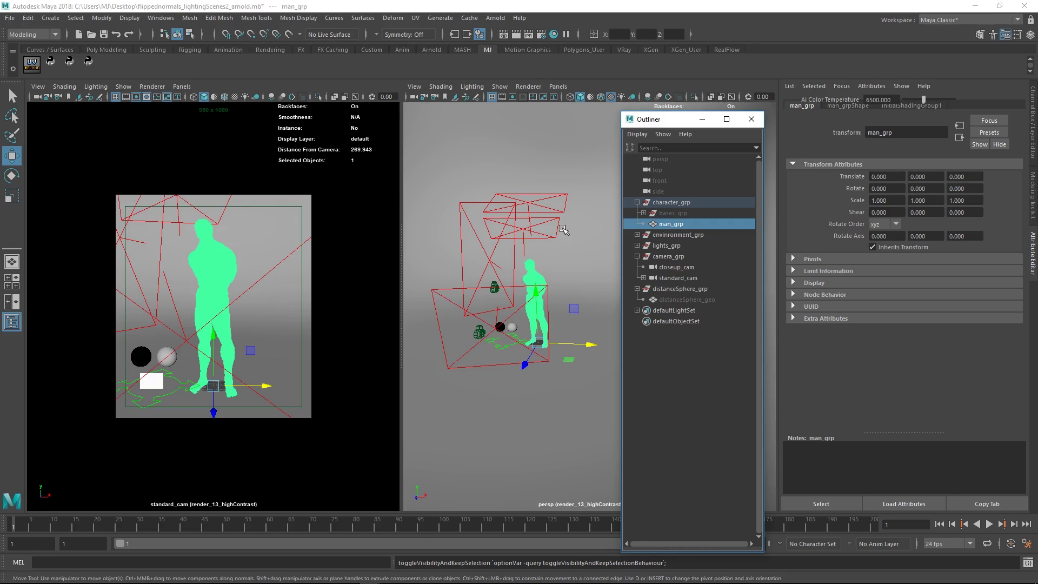
Step: Review the left view's Perspective camera list without switching cameras
left_click(183, 86)
left_click(183, 87)
mouse_move(216, 97)
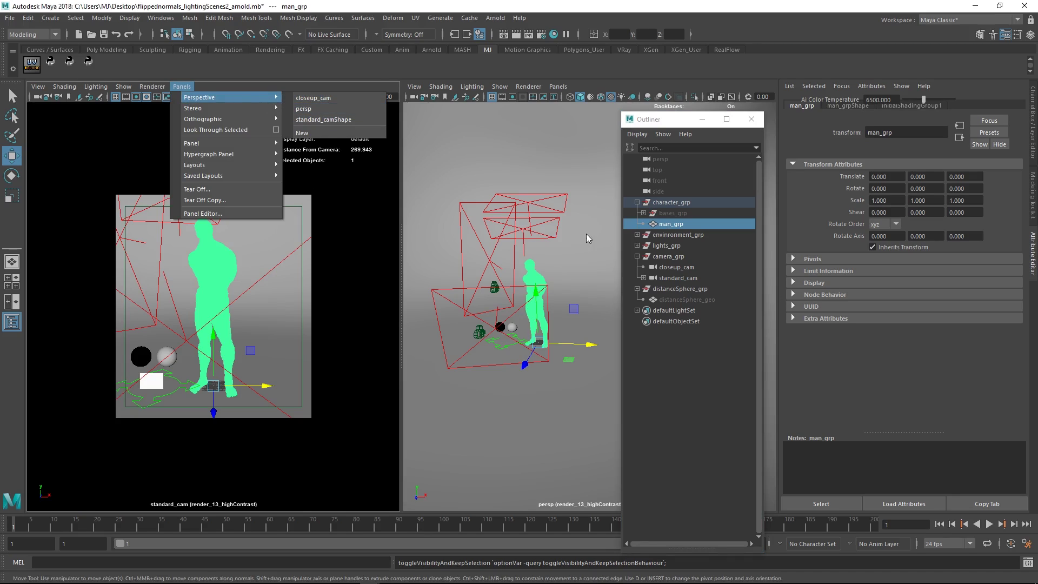
left_click(666, 267)
Step: Orbit standard_cam to reframe figure and chart, check its macbeth_grp child, then select closeup_cam
left_click(666, 267)
left_click(676, 278)
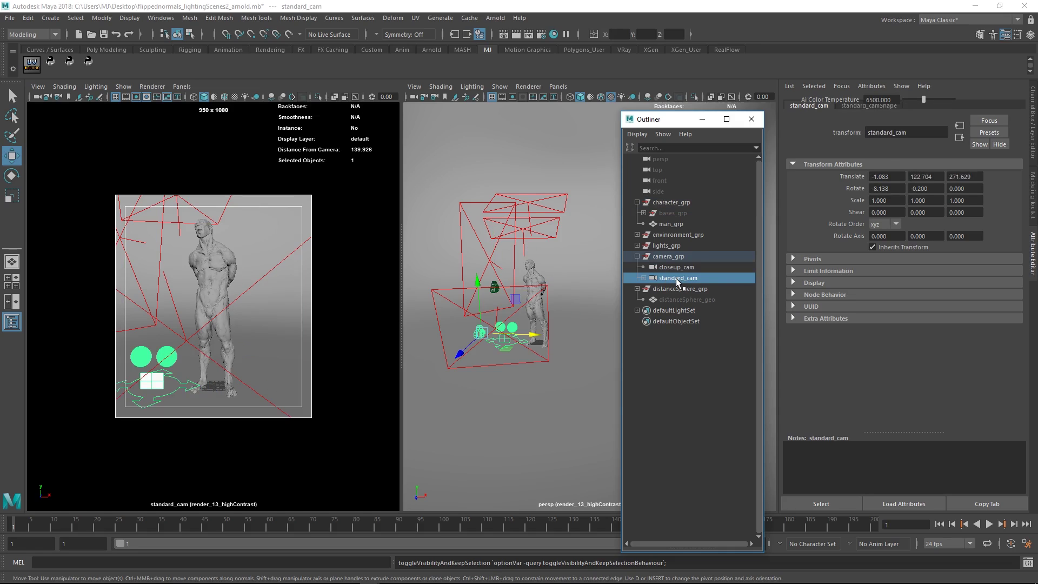
left_click_drag(249, 330, 290, 315, "alt")
left_click(646, 279)
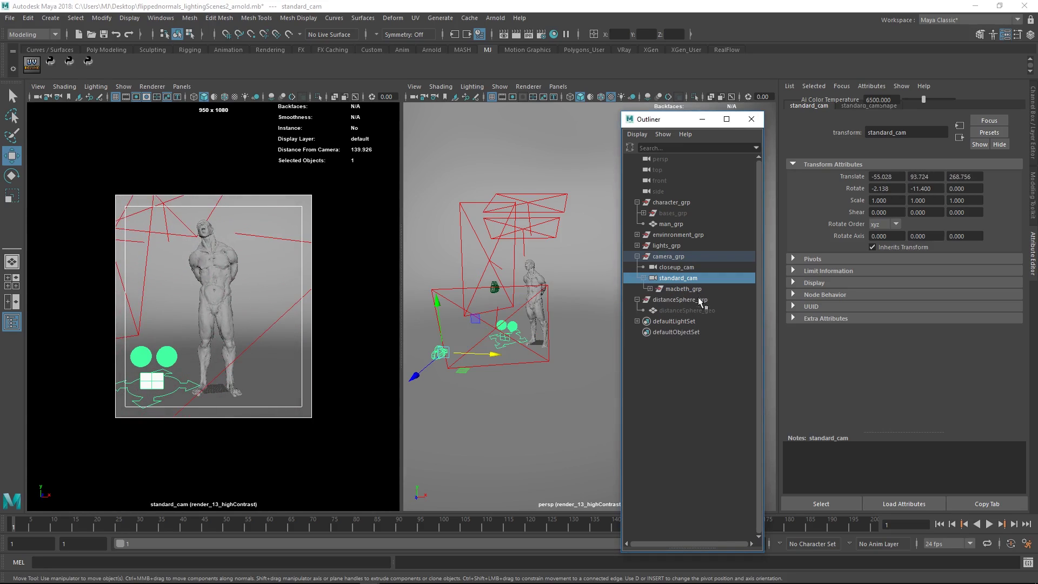
left_click(643, 278)
left_click(662, 268)
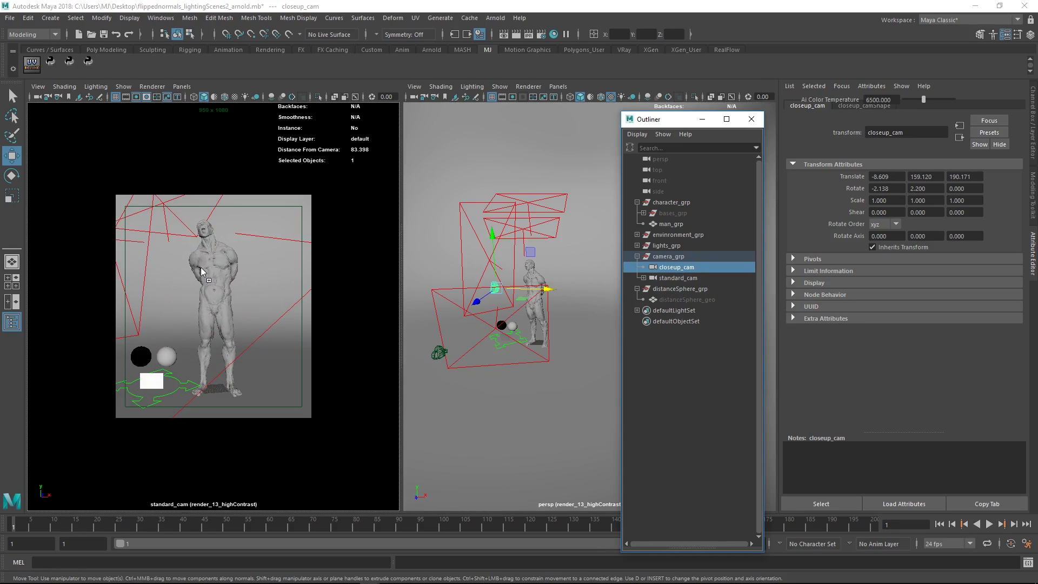
Step: Look through closeup_cam in the left view and tightly frame the figure's head and upper chest
key("ctrl+shift+l")
right_click_drag(211, 271, 226, 290, "alt")
left_click(232, 290)
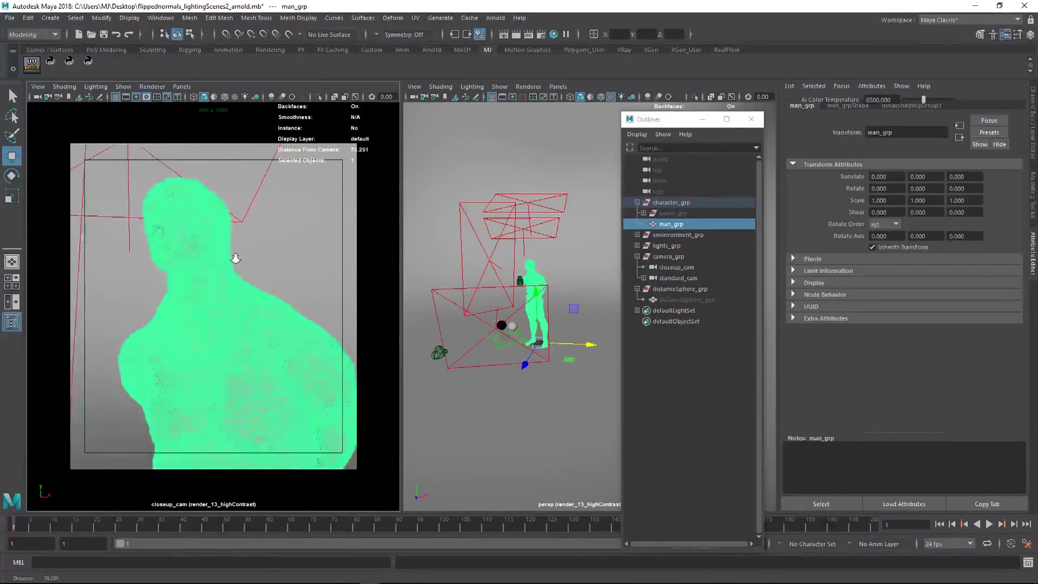
scroll(273, 256, "up", 2)
scroll(274, 263, "up", 2)
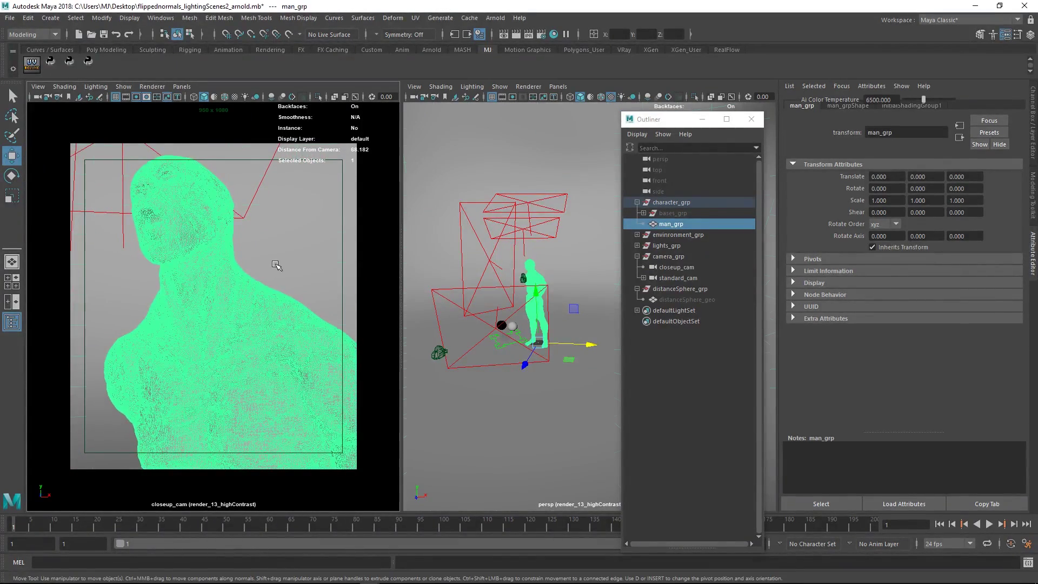
left_click(277, 265)
left_click_drag(276, 265, 285, 284, "alt")
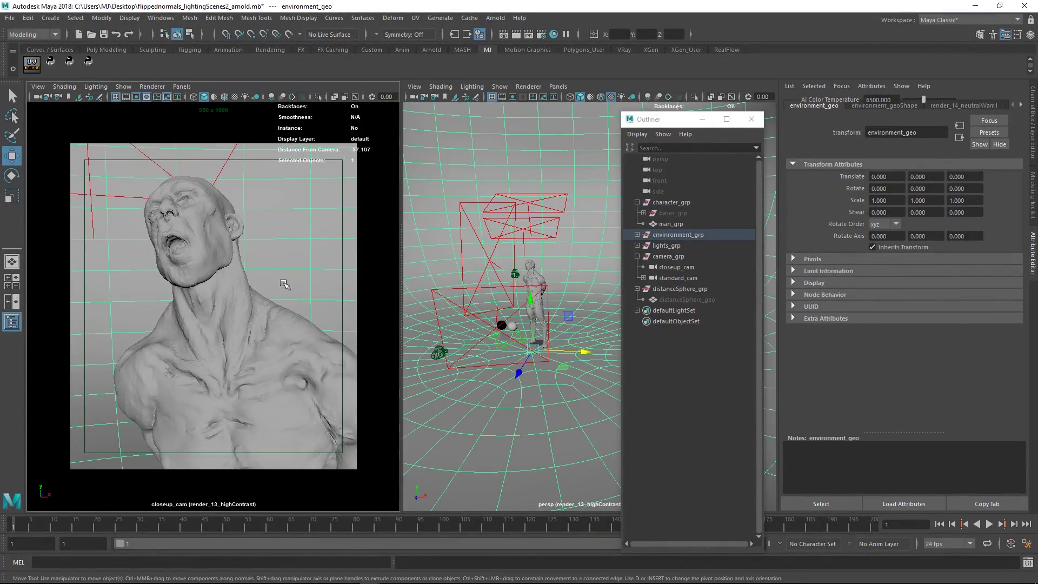
Step: Enable Arnold DOF on closeup_camShape, with Focus Distance 34, Aperture Size 5 and 5 blades
left_click(37, 100)
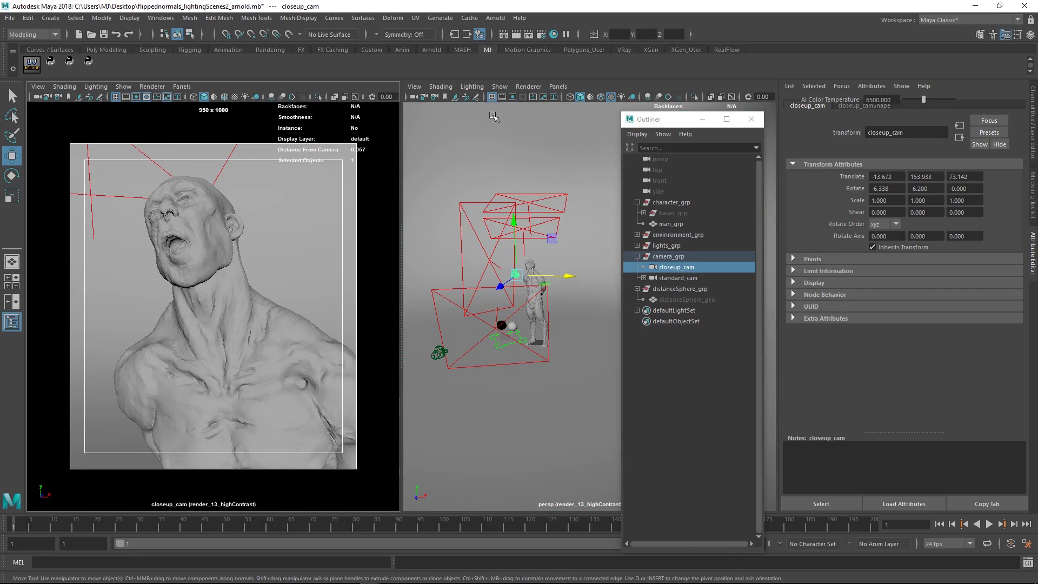
left_click(864, 106)
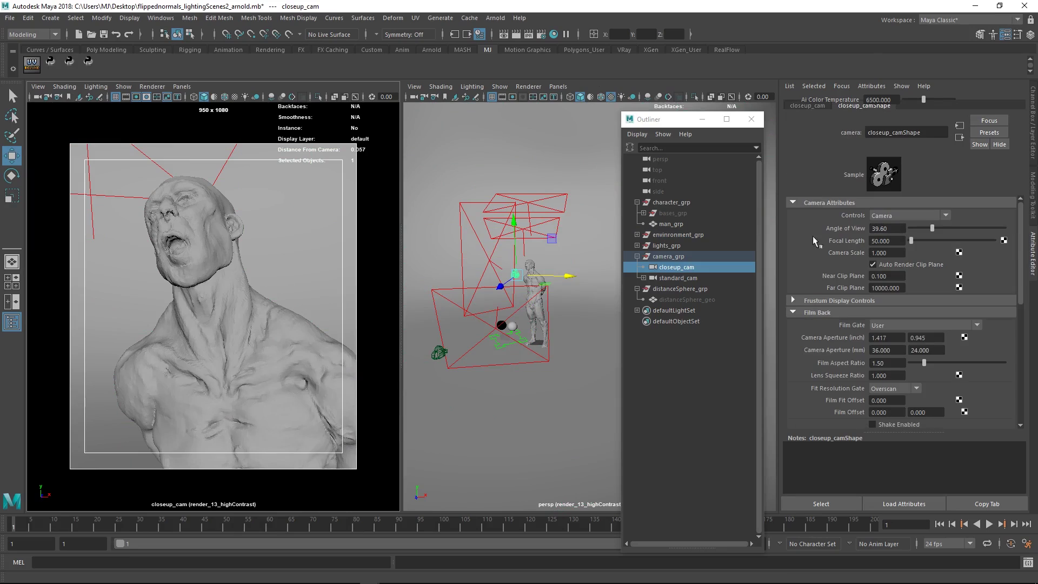
scroll(819, 287, "down", 5)
scroll(819, 289, "down", 3)
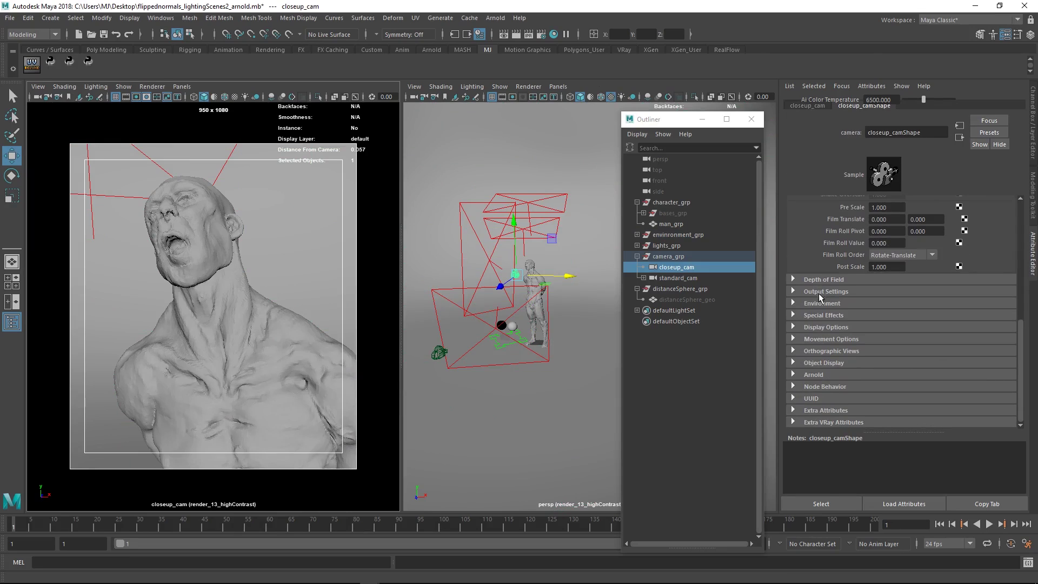
left_click(813, 375)
scroll(815, 379, "down", 2)
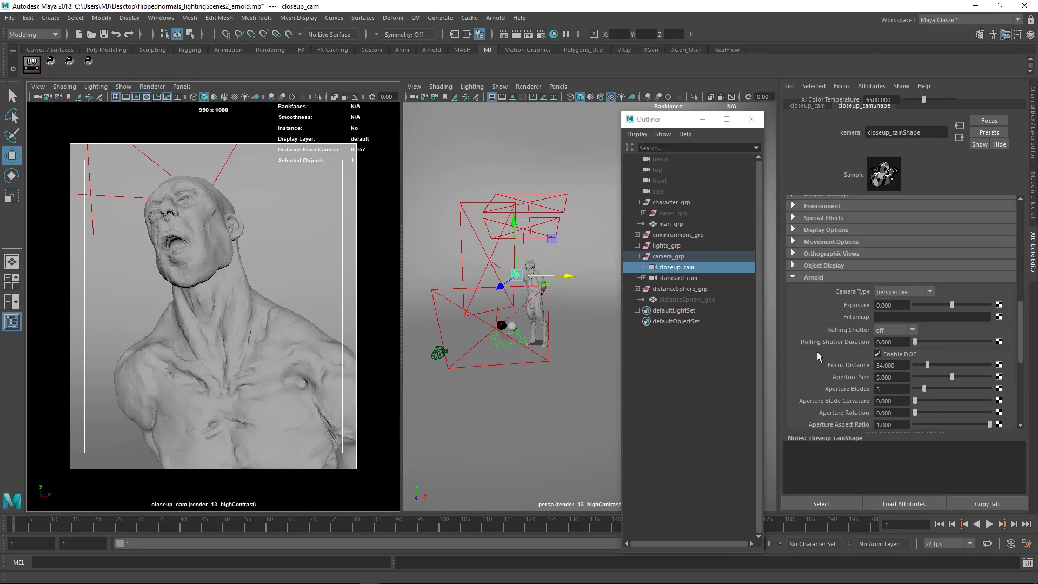
scroll(814, 343, "down", 3)
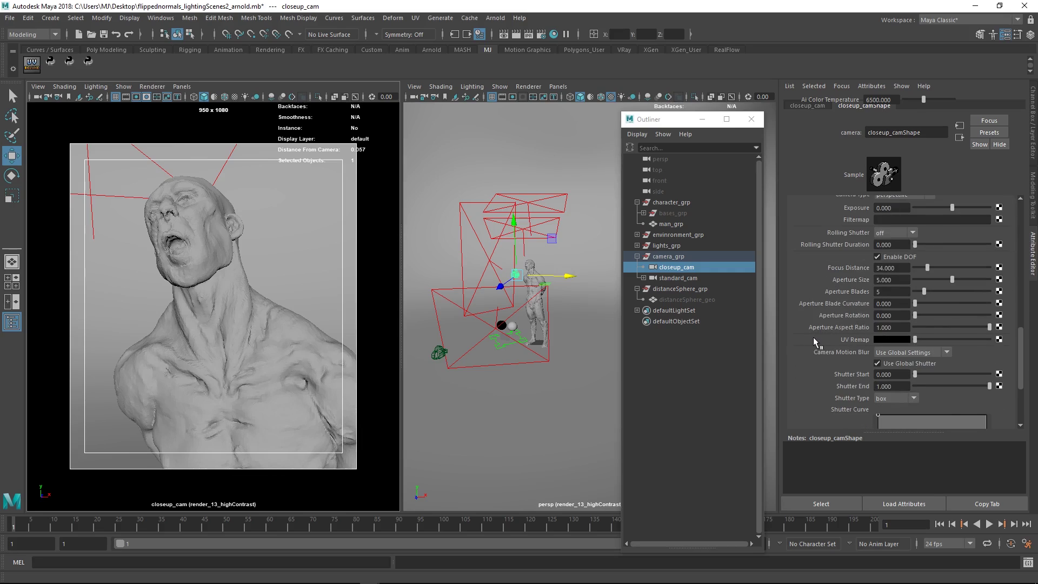
scroll(813, 340, "up", 1)
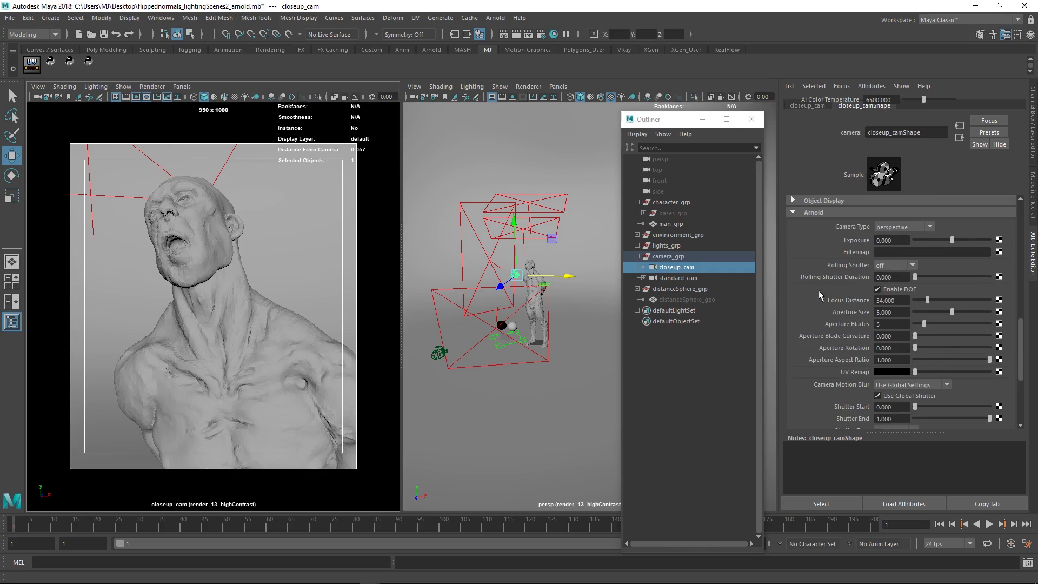
scroll(826, 280, "down", 1)
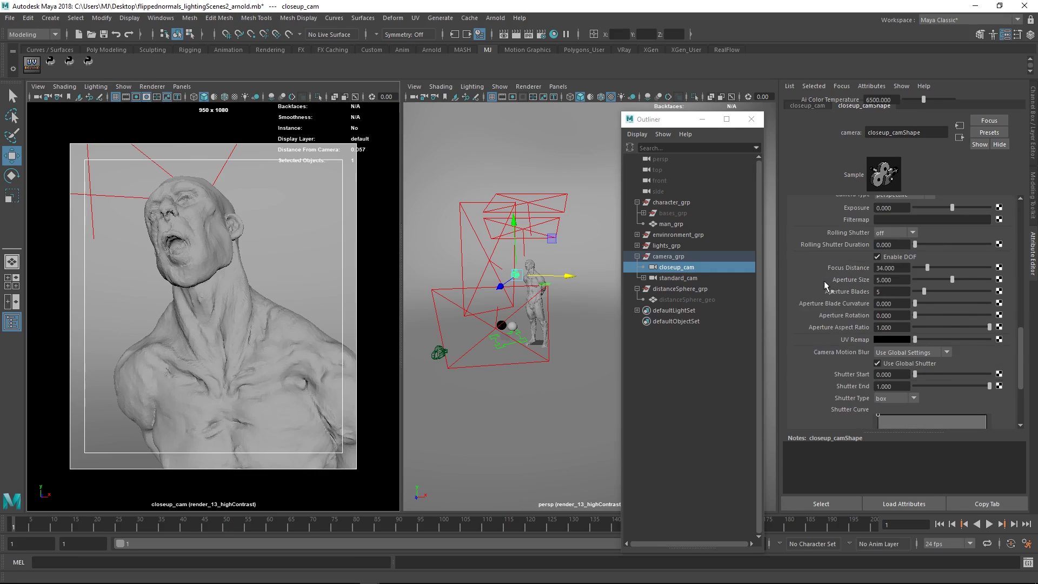
left_click(899, 260)
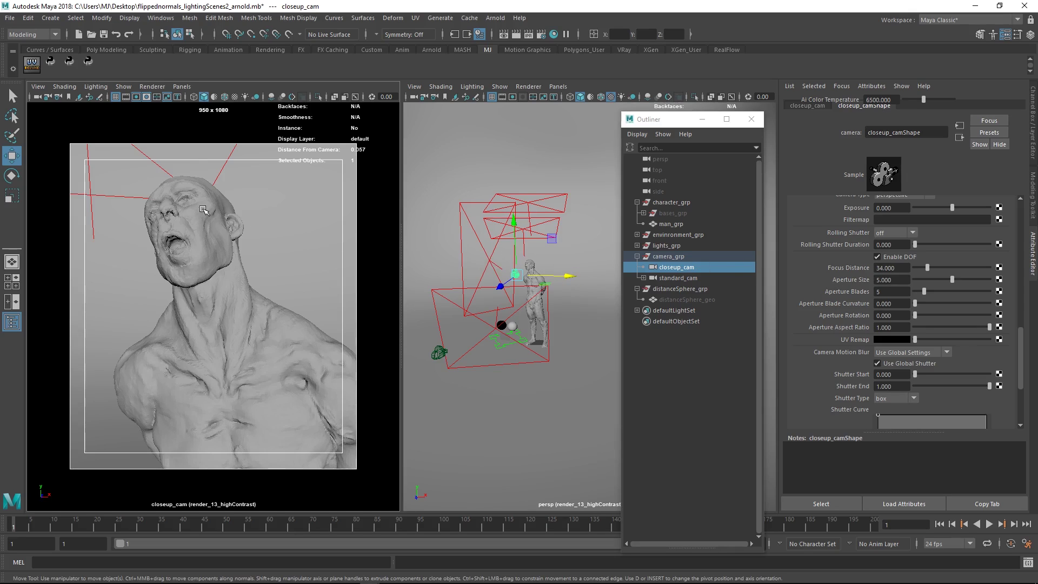
Step: Frame distanceSphere_geo and point-snap it onto the character's forehead
left_click(685, 300)
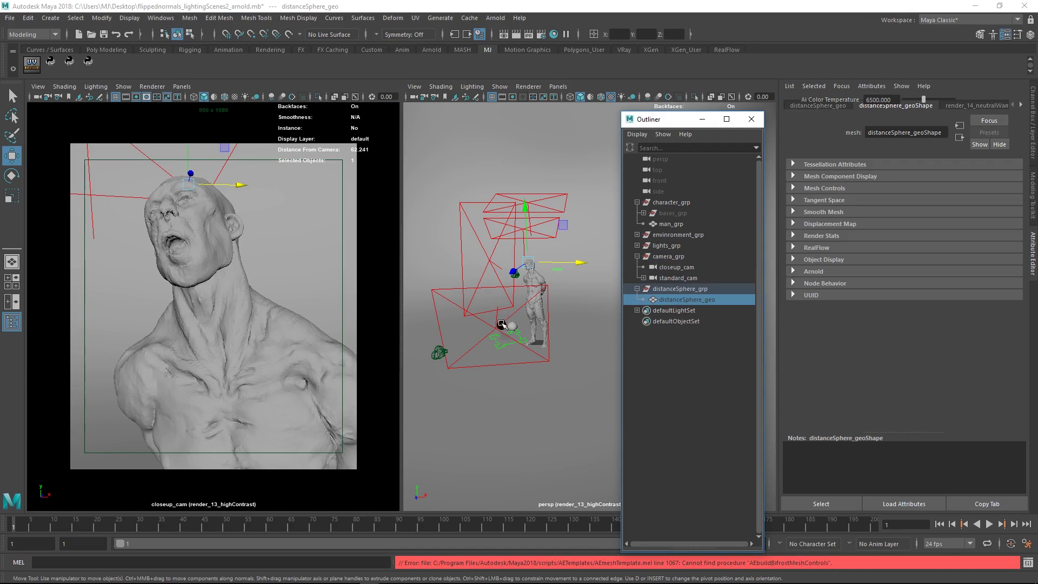
left_click_drag(497, 321, 576, 306, "alt")
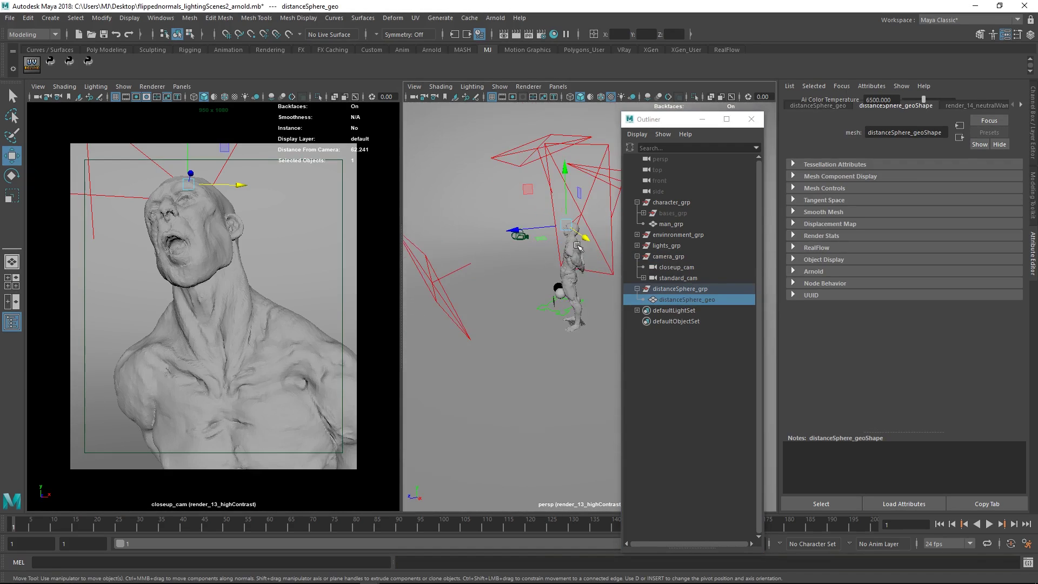
scroll(576, 306, "up", 5)
left_click(694, 302)
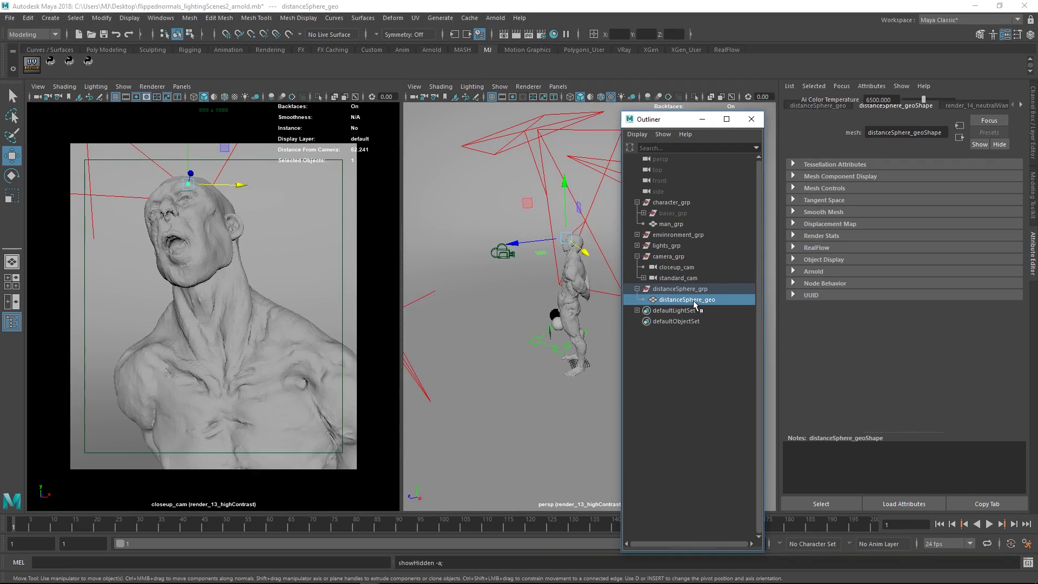
key("f")
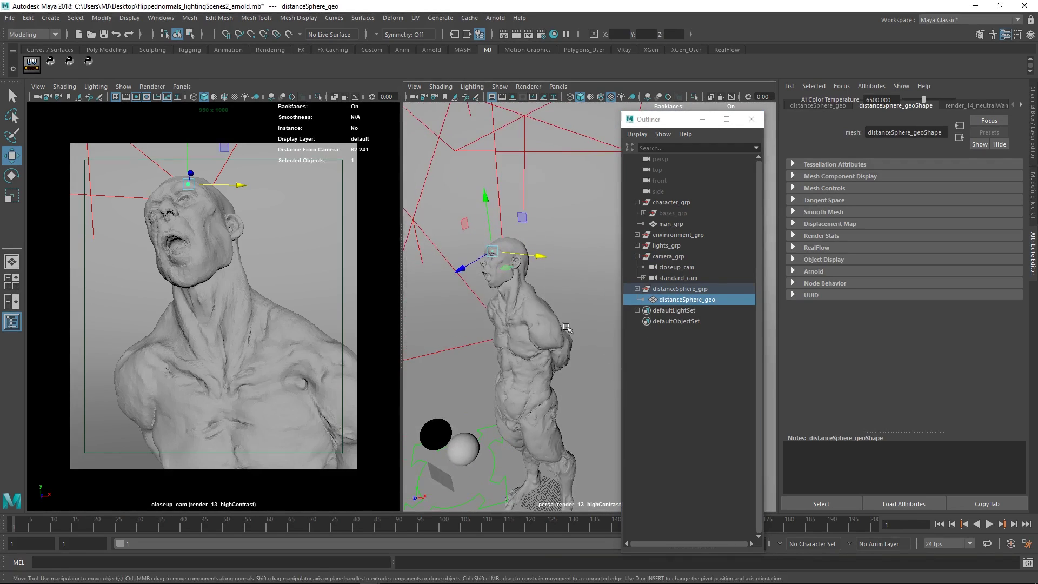
scroll(530, 300, "up", 2)
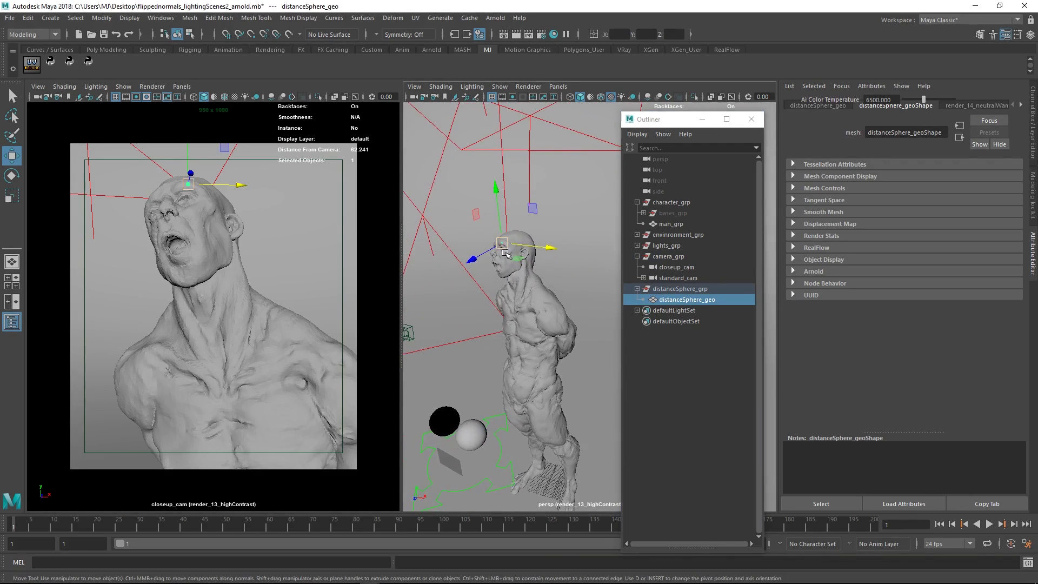
key("v")
middle_click_drag(530, 300, 501, 249)
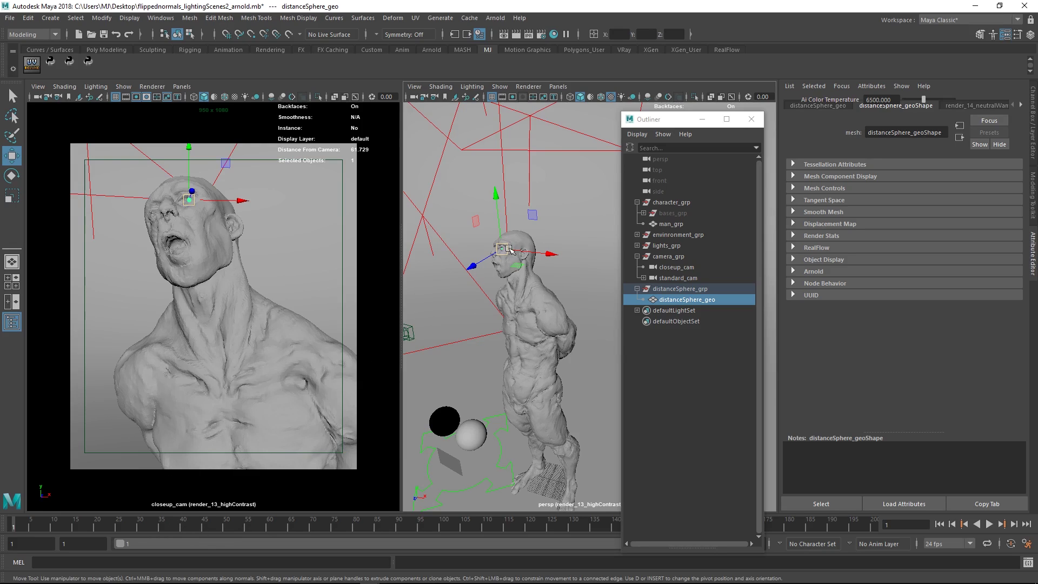
Step: Turn on the Object Details heads-up display
left_click(133, 19)
mouse_move(163, 56)
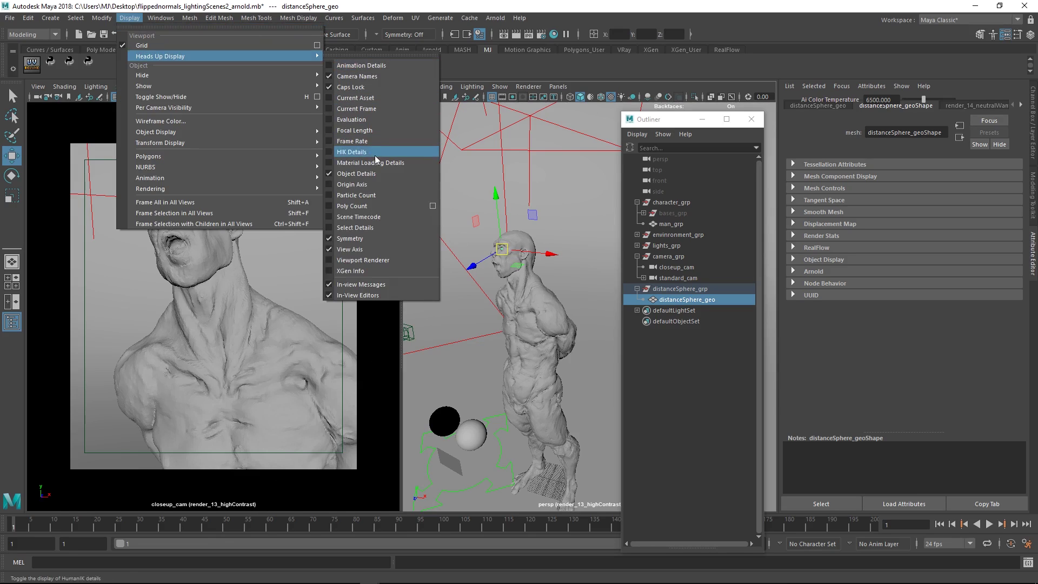
left_click(270, 256)
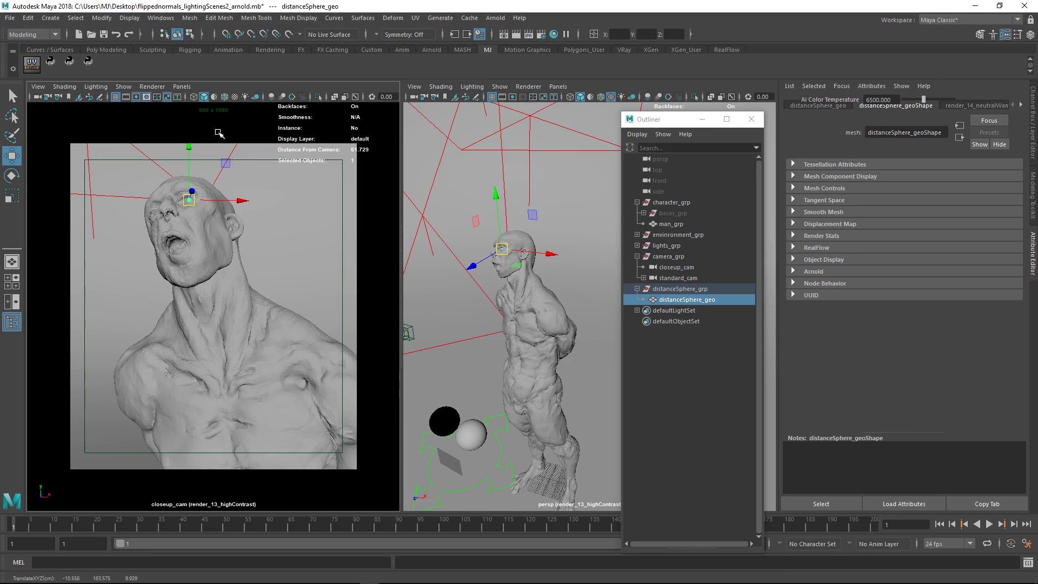
Step: Set closeup_cam's Arnold Focus Distance to 61
left_click(38, 97)
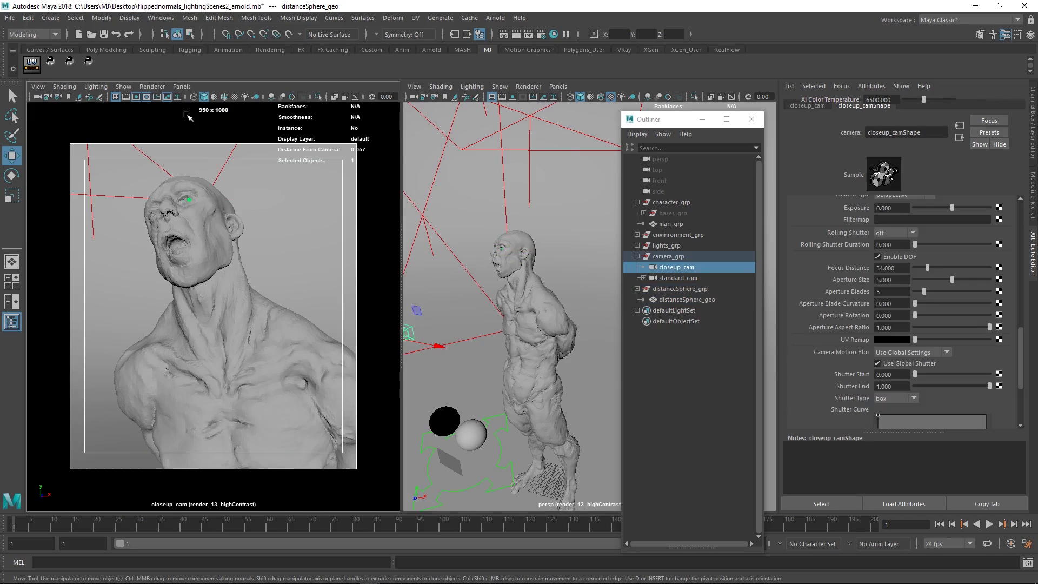
left_click(889, 267)
type("61")
key("Return")
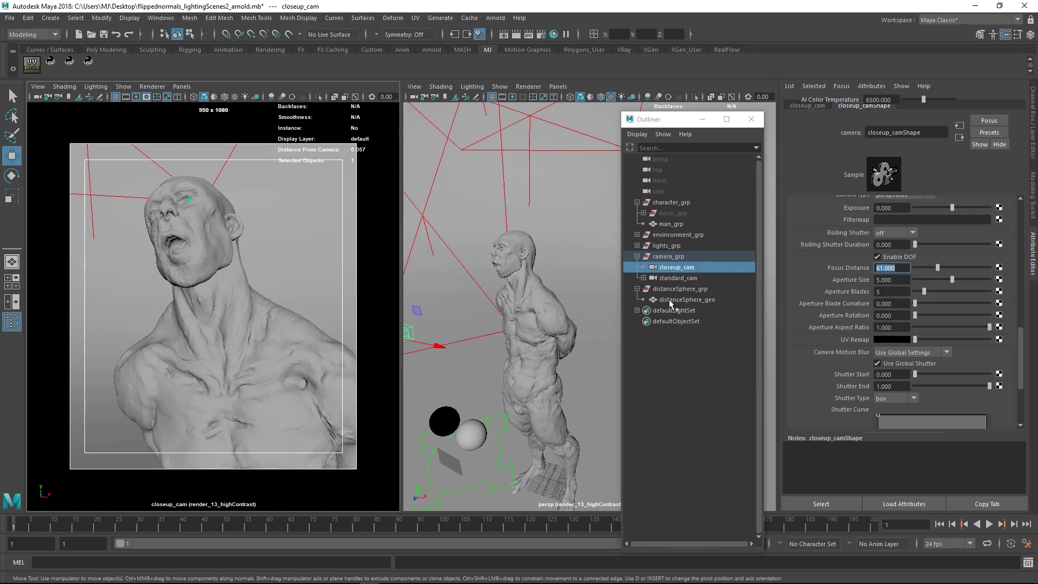
left_click_drag(652, 121, 664, 100)
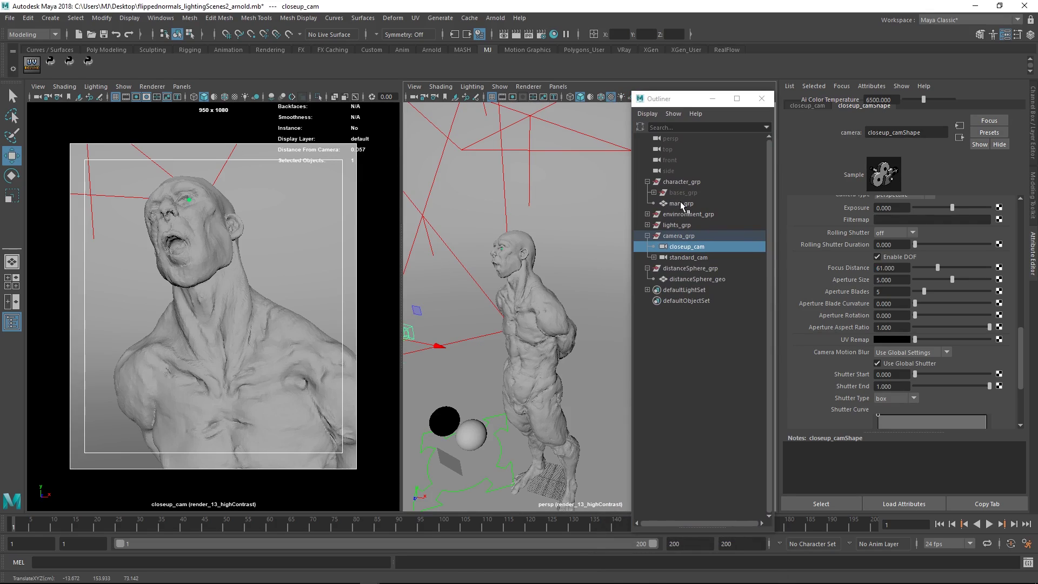
key("ctrl+a")
left_click(854, 381)
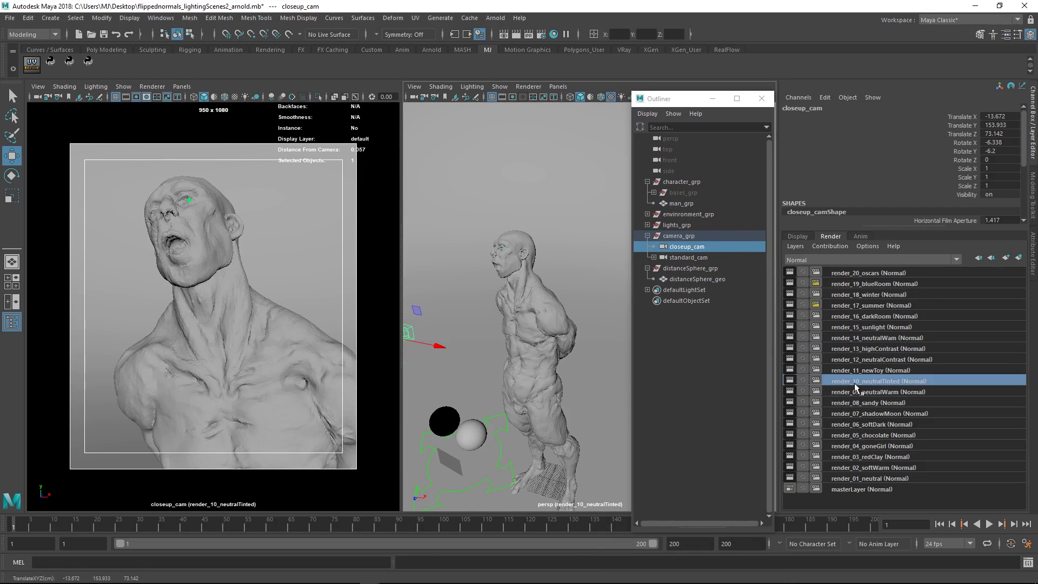
left_click(868, 413)
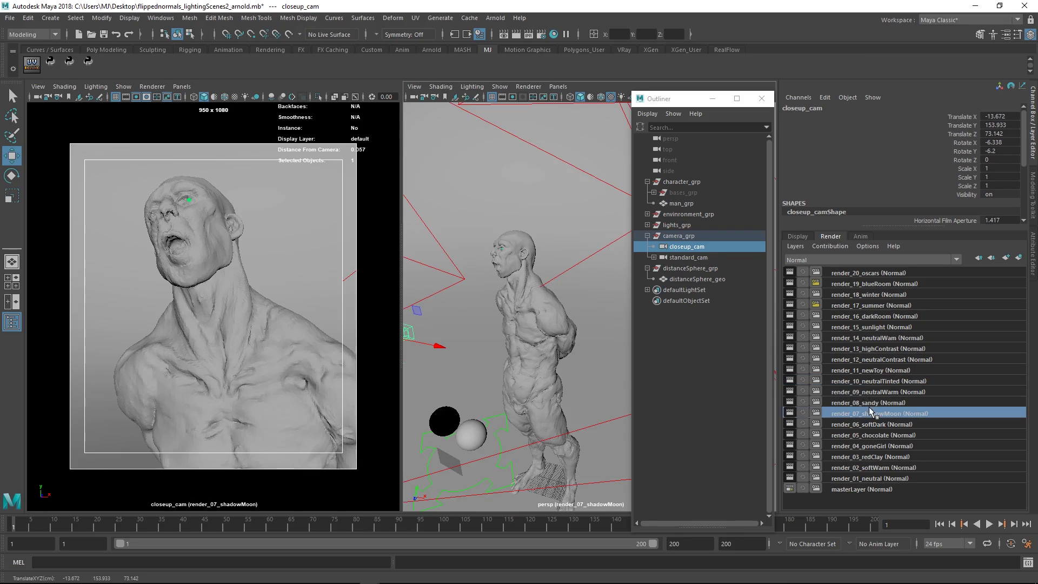
left_click(861, 477)
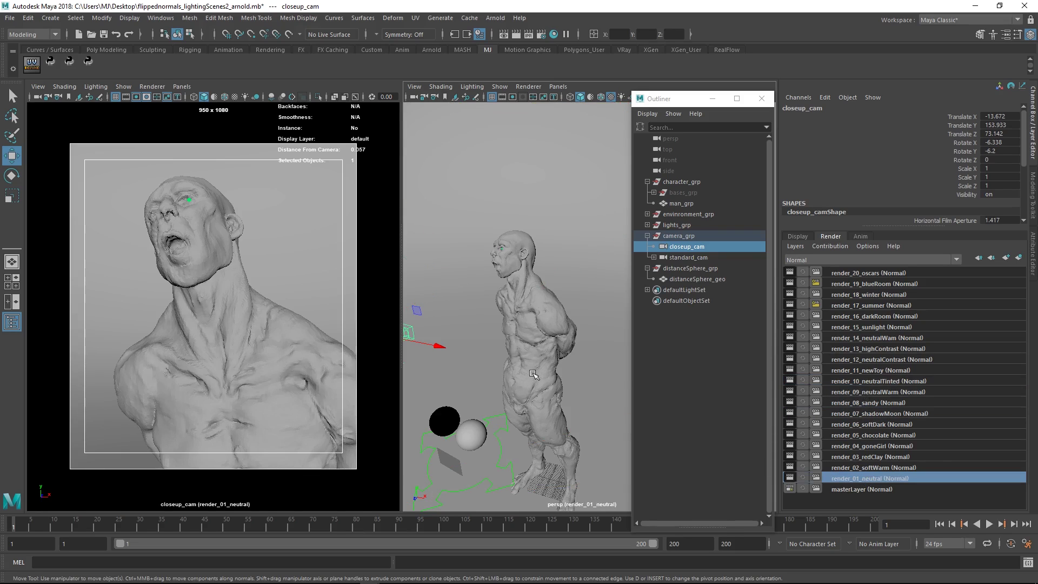
key("f")
scroll(543, 323, "up", 5)
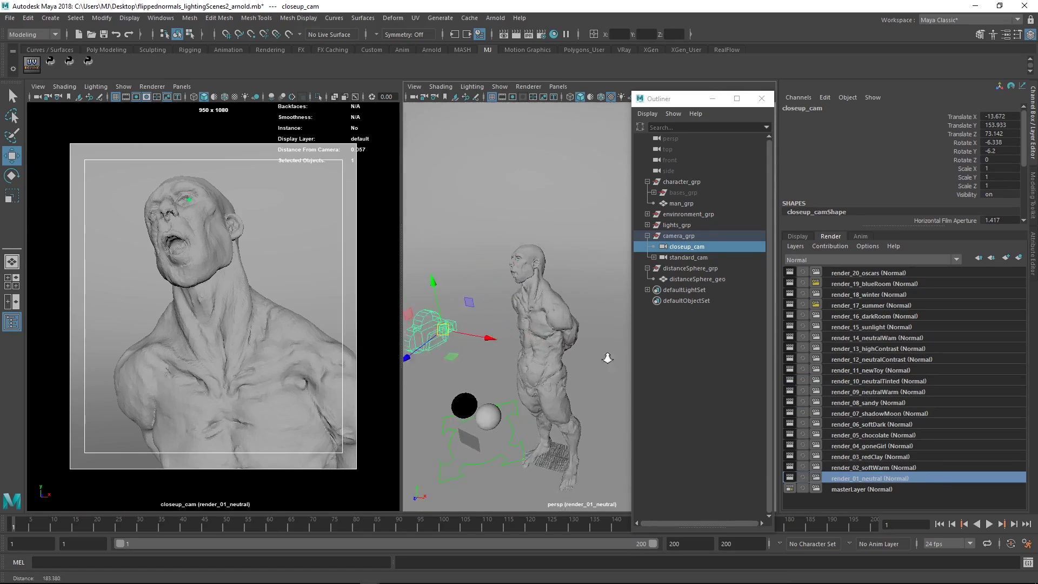
Step: Uncheck DAG Objects Only in the Outliner so materials like bg_rosa appear
left_click(532, 313)
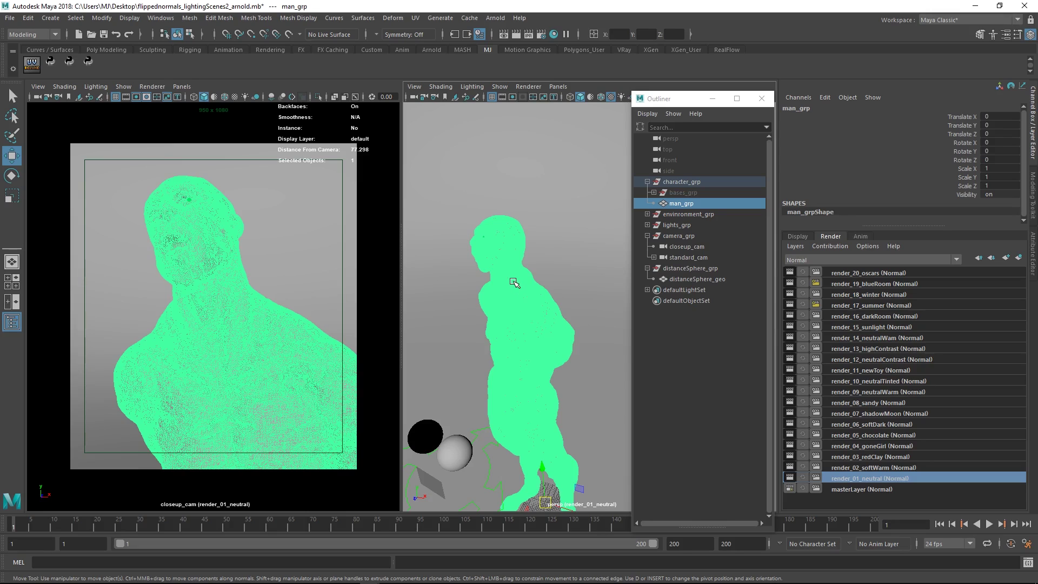
mouse_move(513, 261)
right_mouse_down()
mouse_move(572, 488)
mouse_move(556, 567)
mouse_move(588, 486)
mouse_move(546, 535)
mouse_move(536, 522)
mouse_move(548, 565)
mouse_move(557, 563)
mouse_move(584, 419)
mouse_move(601, 6)
mouse_move(571, 180)
mouse_move(473, 262)
mouse_move(514, 262)
right_mouse_up()
left_click(648, 113)
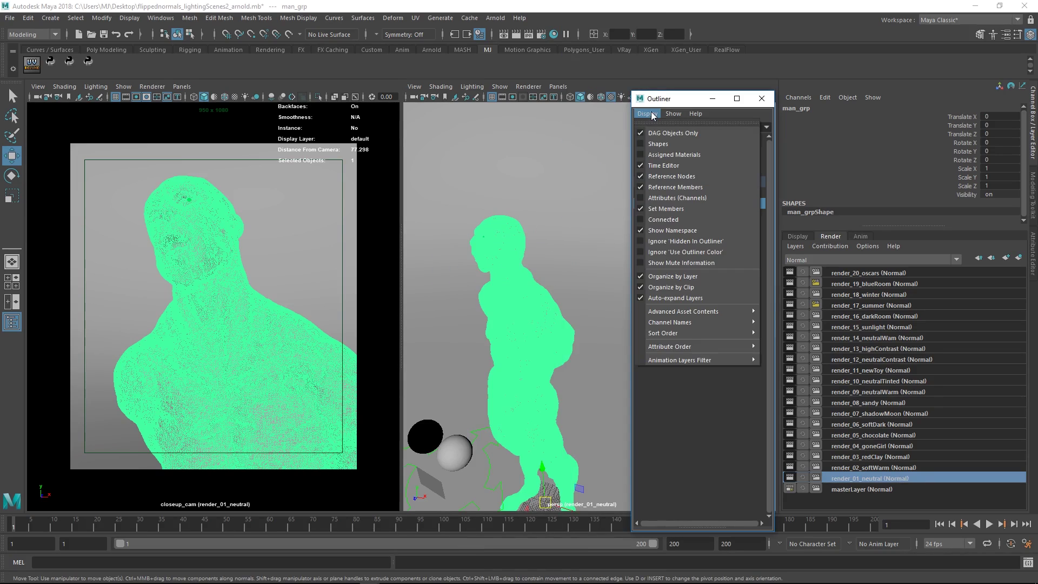
left_click(665, 136)
left_click_drag(769, 196, 741, 276)
Step: Try R01_chr_clayBrown, R02_chr_clayBeige and R03_chr_ClayRed on the character, ending with R01_chr_clayBrown
left_click(675, 290)
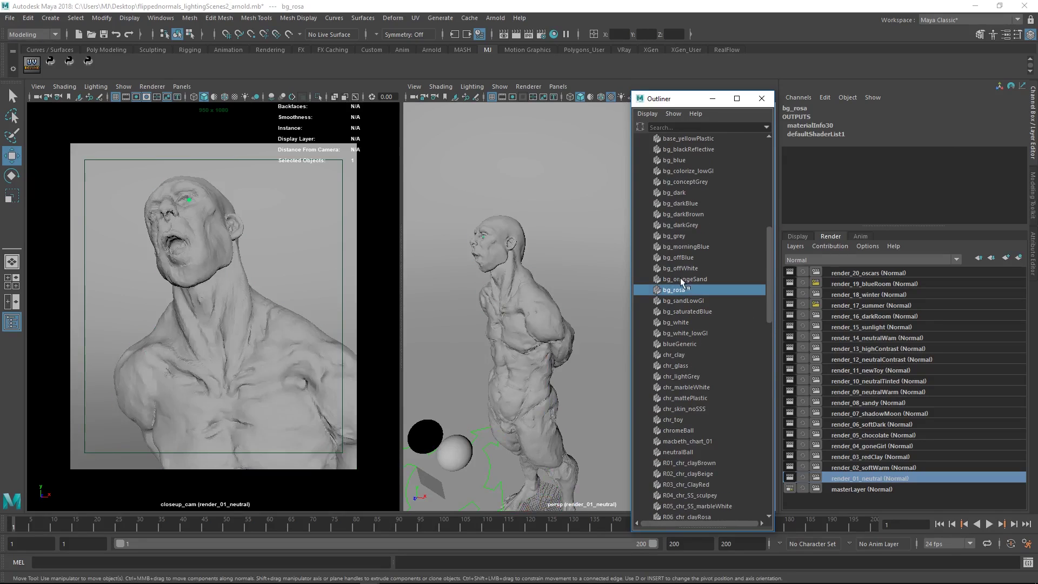
scroll(671, 378, "down", 3)
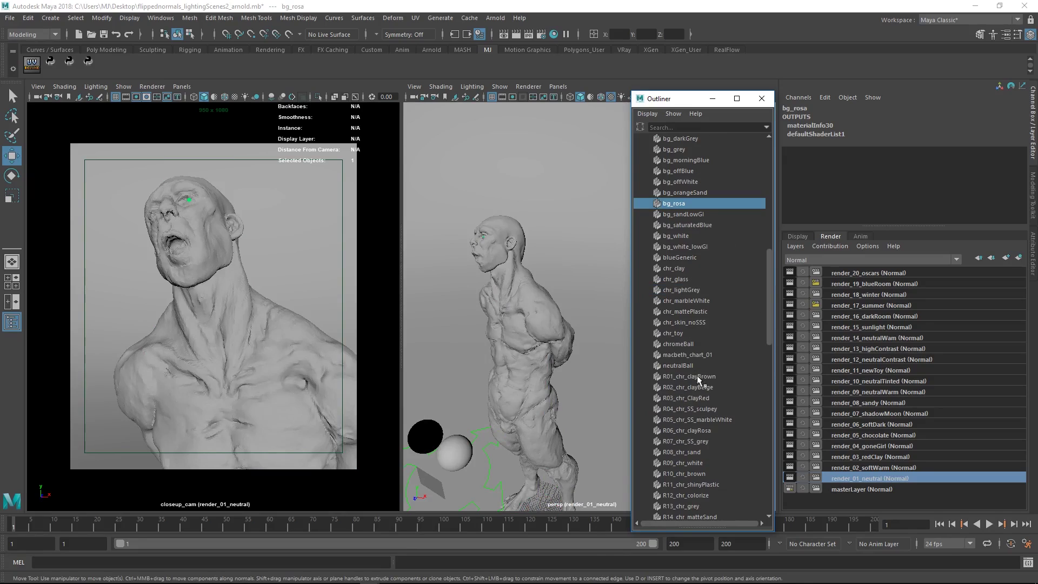
scroll(704, 375, "down", 9)
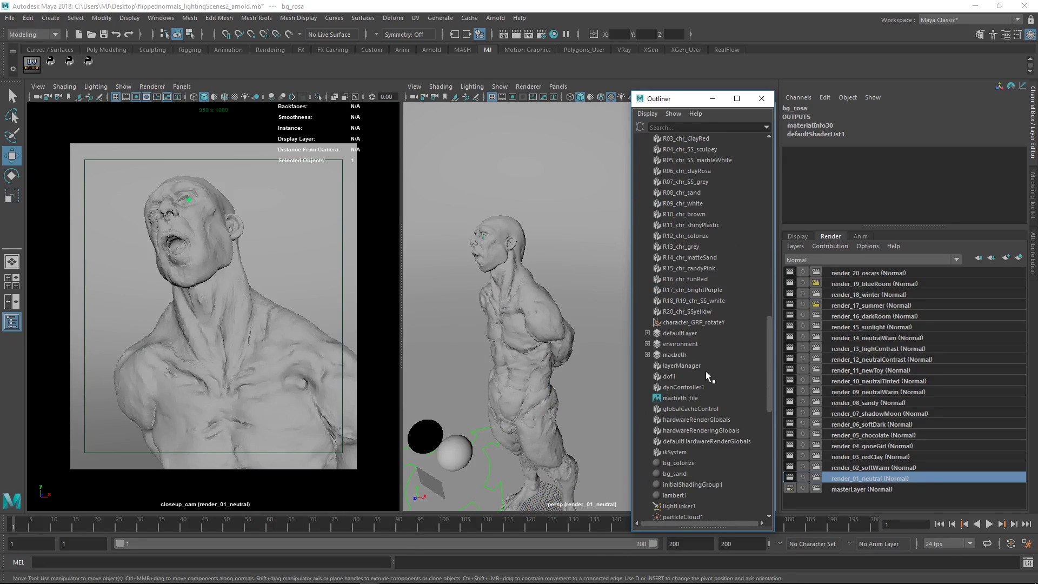
scroll(700, 362, "up", 3)
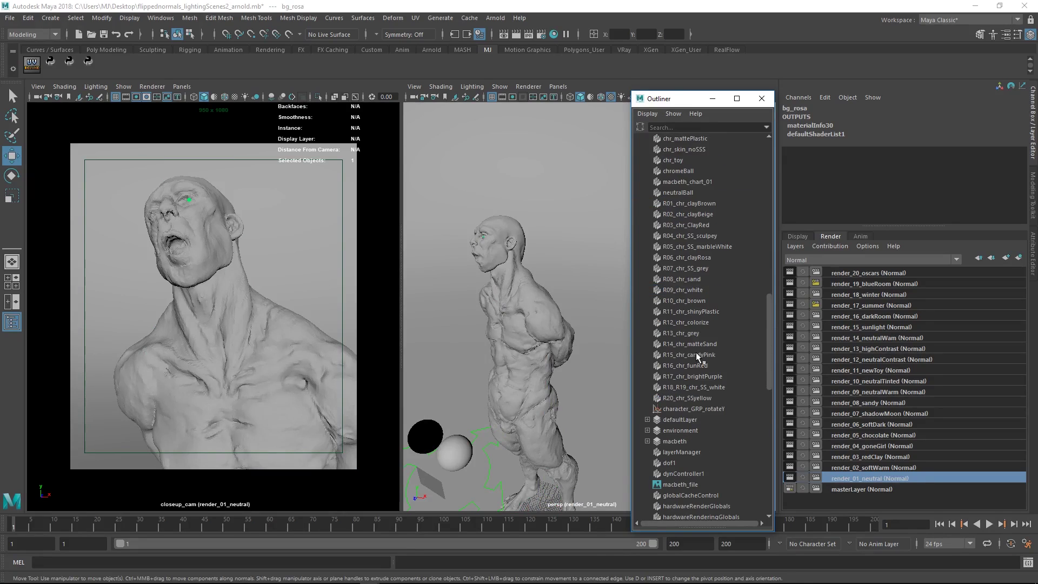
middle_click_drag(685, 204, 510, 298)
middle_click_drag(684, 214, 514, 293)
left_click(678, 225)
middle_click_drag(678, 225, 516, 282)
left_click(692, 202)
middle_click_drag(692, 203, 511, 275)
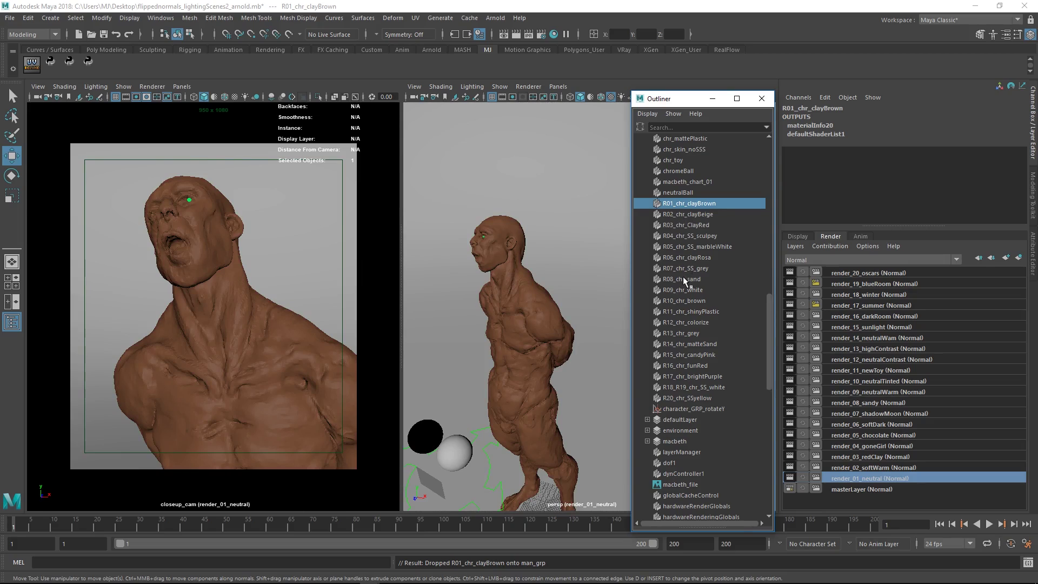
scroll(683, 277, "up", 3)
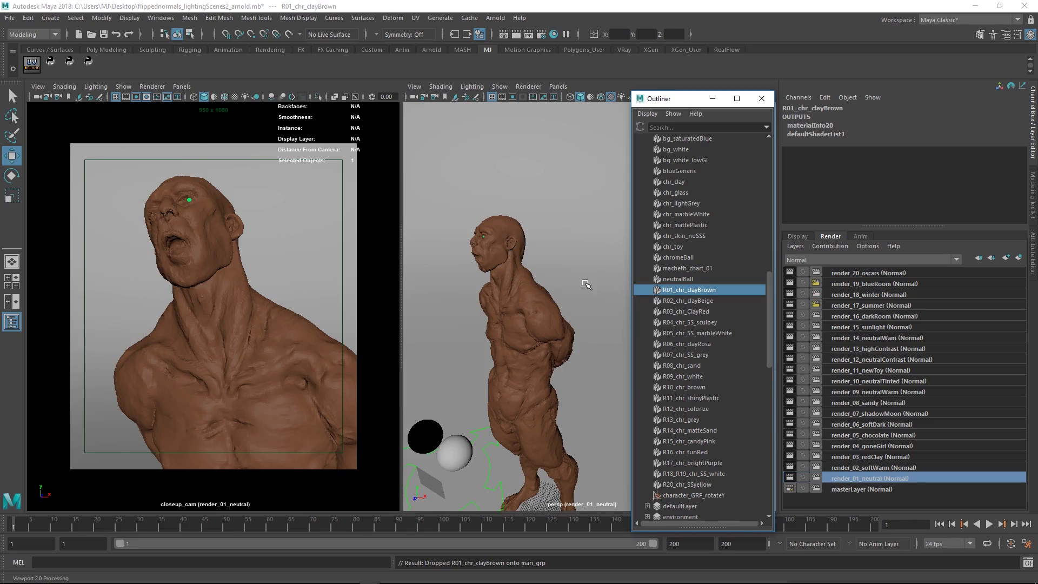
Step: Make the left viewport look through standard_camShape
left_click(181, 86)
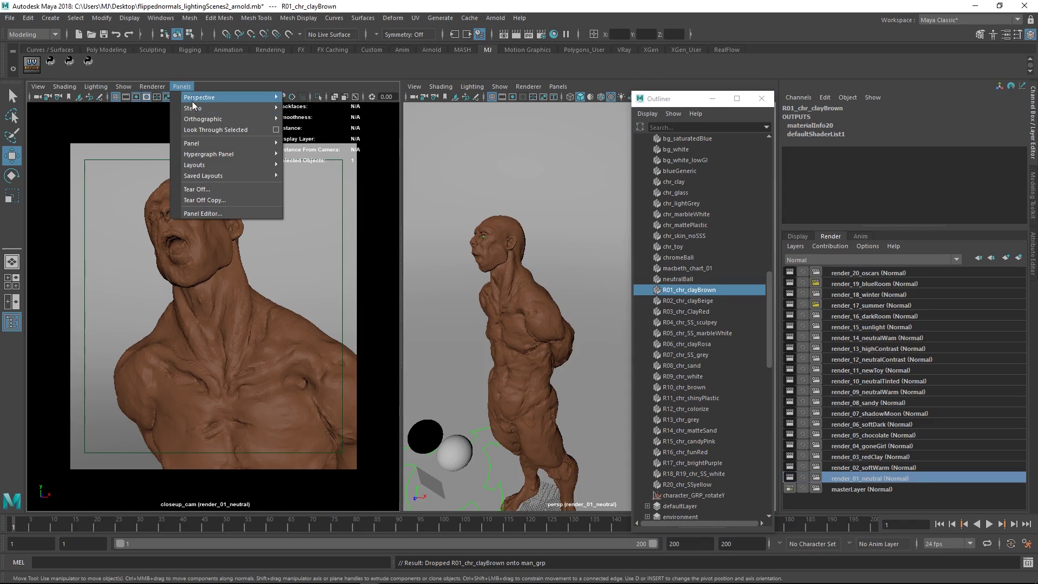
mouse_move(193, 99)
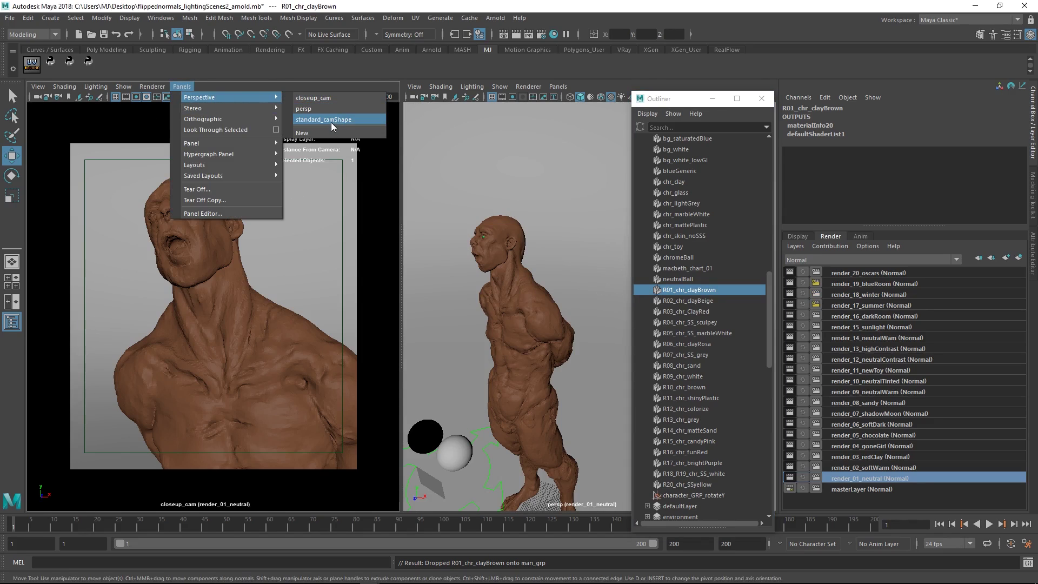
left_click(331, 121)
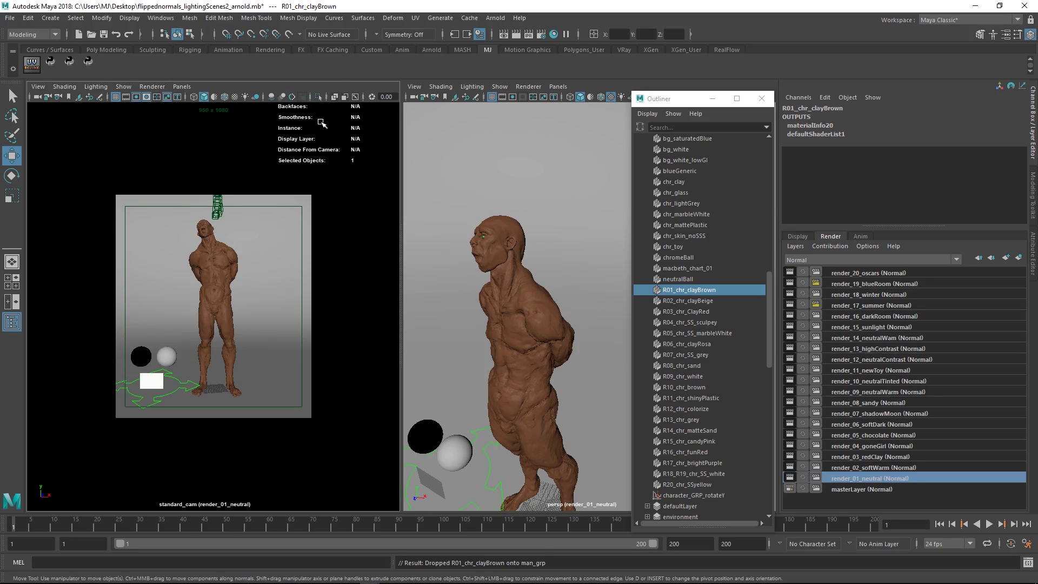
Step: Render an Arnold RenderView preview through standard_camShape
left_click(495, 18)
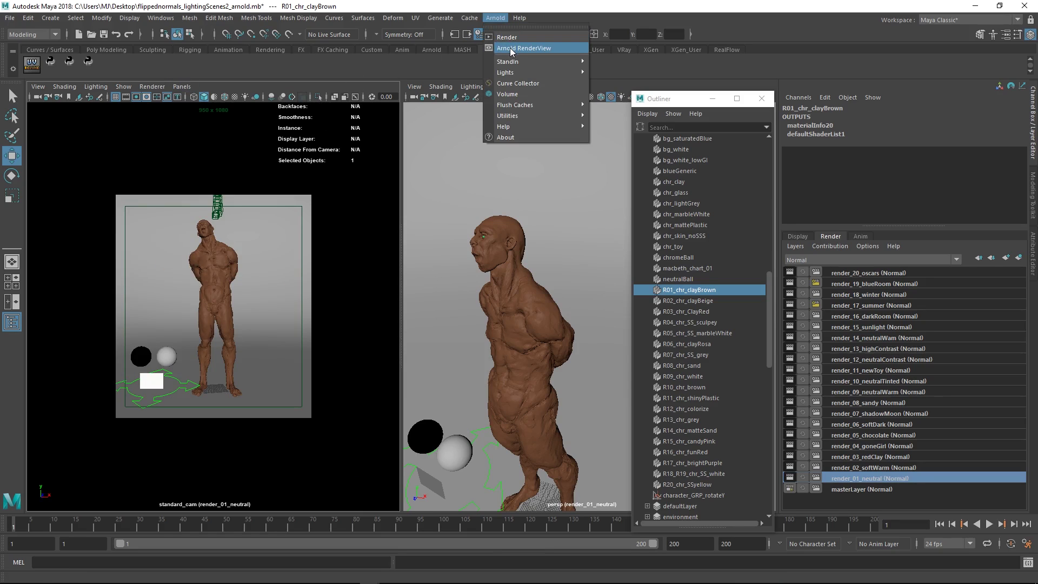
left_click(511, 48)
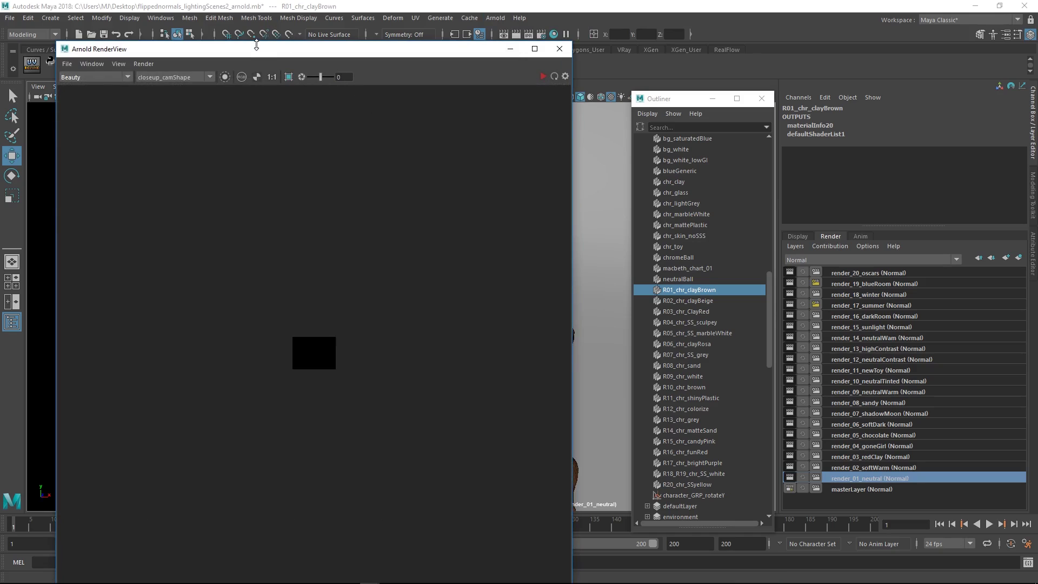
left_click_drag(257, 48, 252, 125)
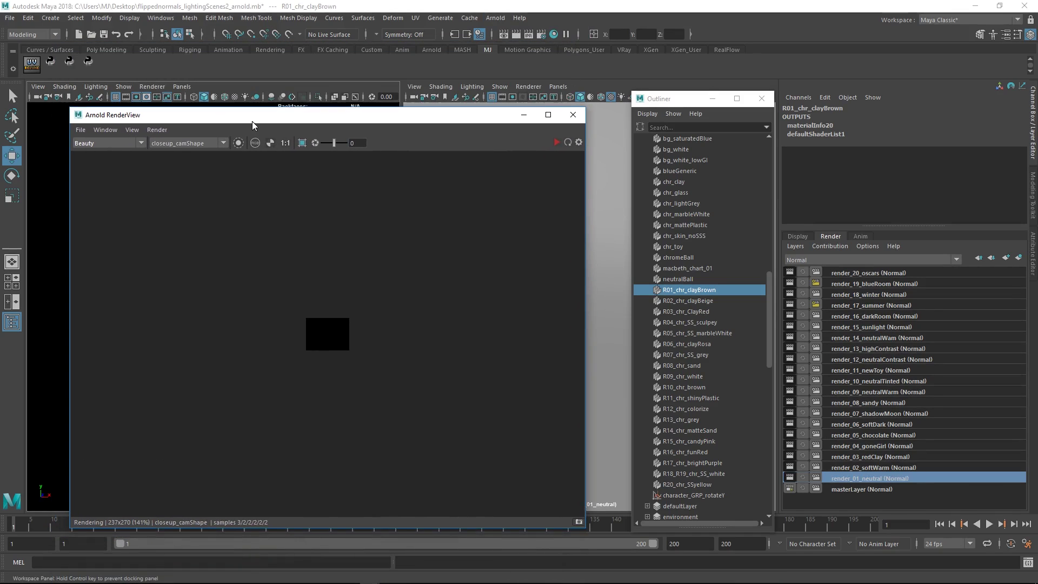
left_click(566, 139)
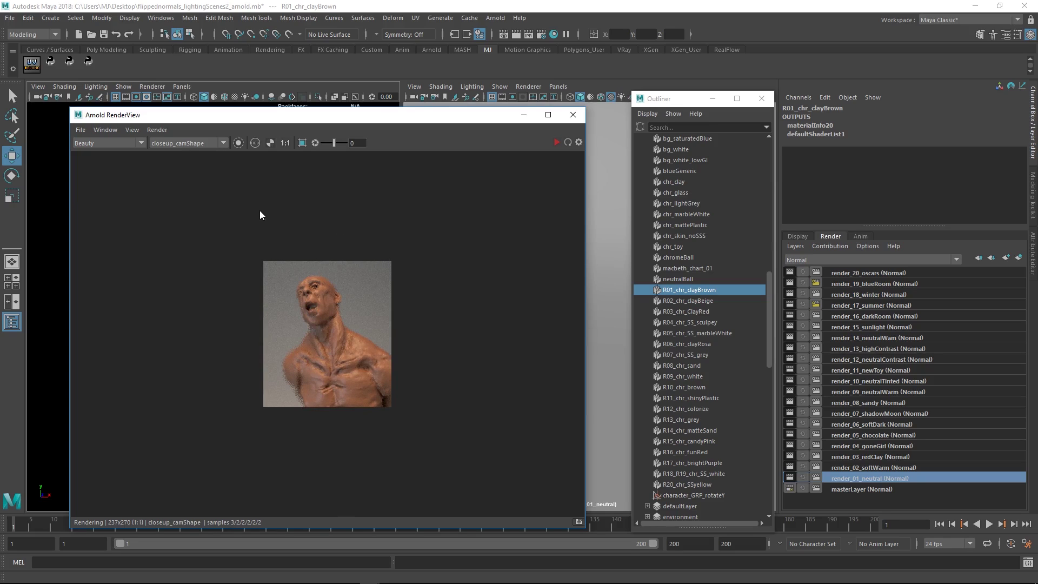
left_click(186, 142)
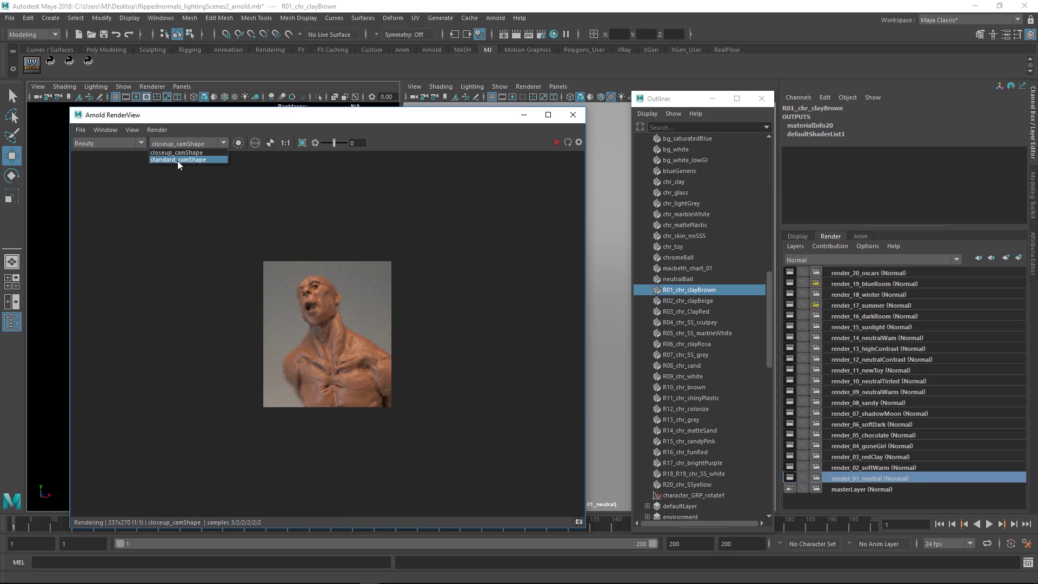
left_click(178, 159)
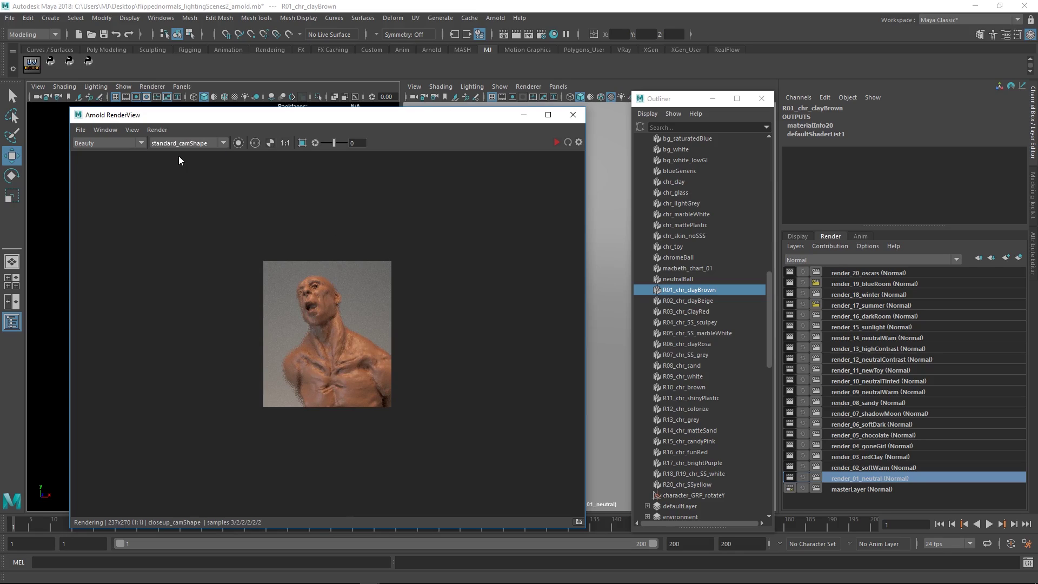
left_click(567, 142)
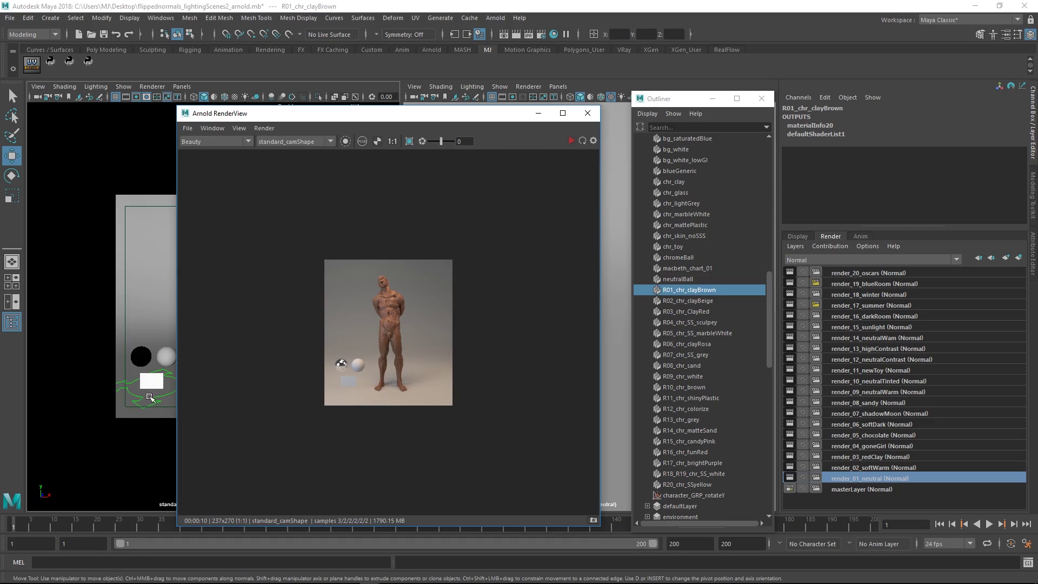
Step: Check the macbeth chart's macbeth_file Image Name, macbeth_LAB.psd, in the Attribute Editor
left_click(157, 381)
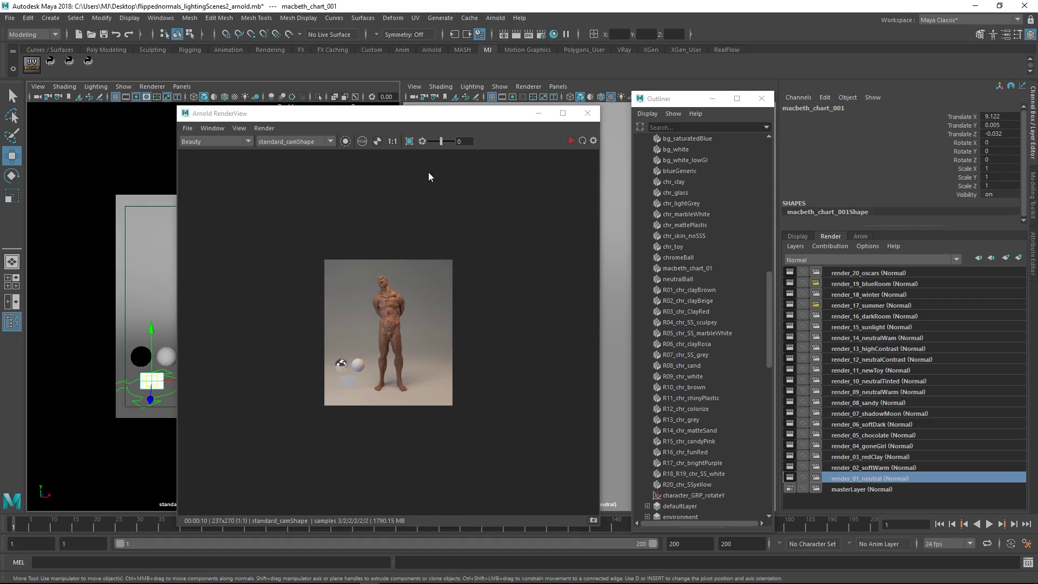
left_click_drag(676, 99, 612, 194)
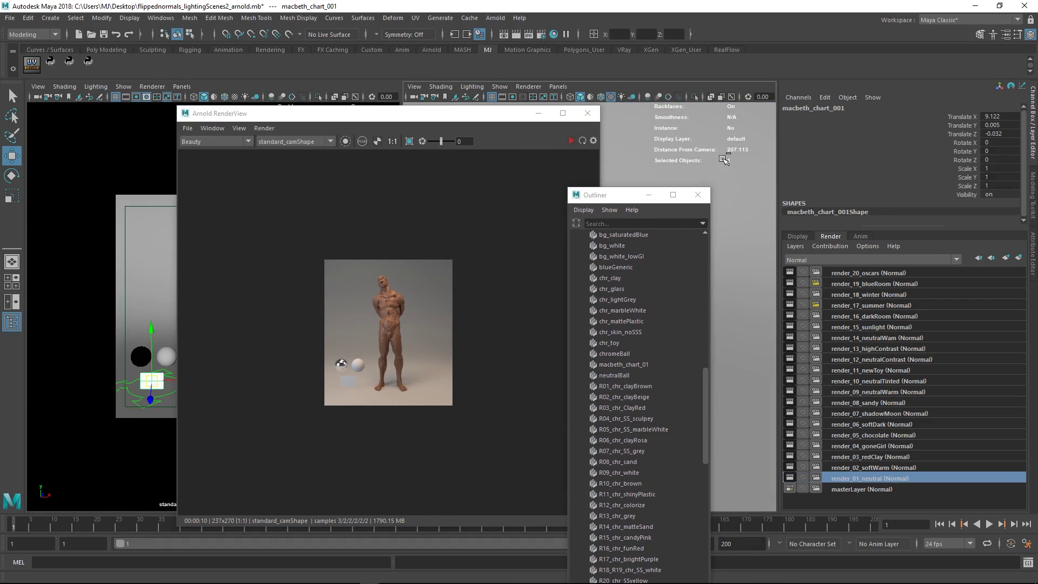
key("ctrl+a")
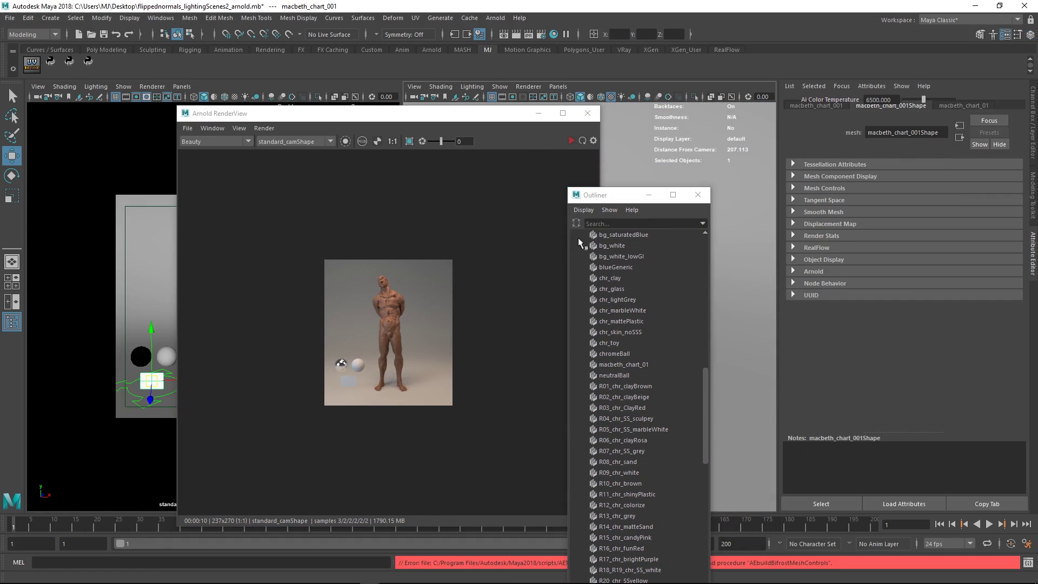
left_click(955, 105)
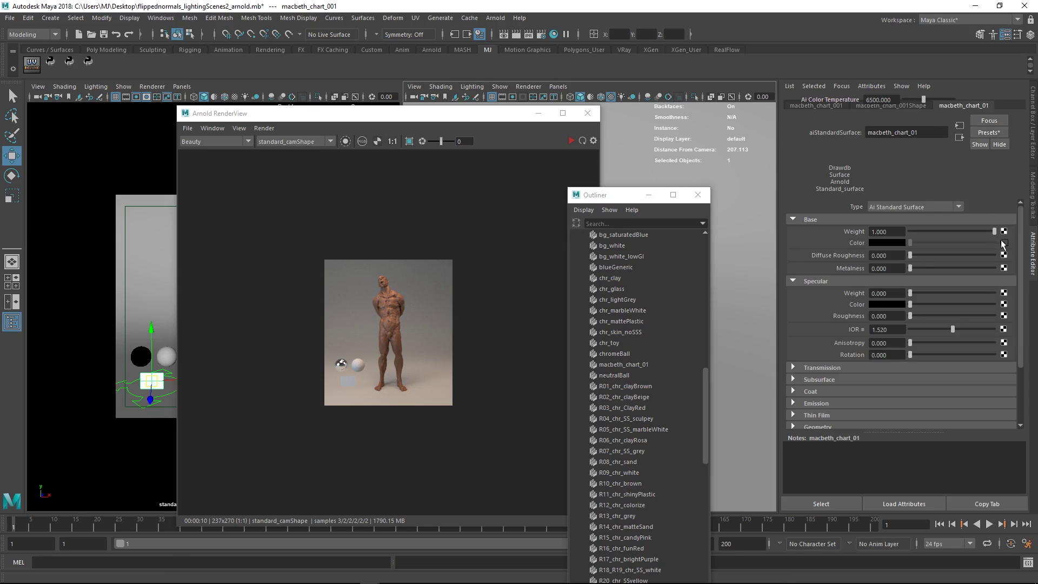
left_click(1000, 243)
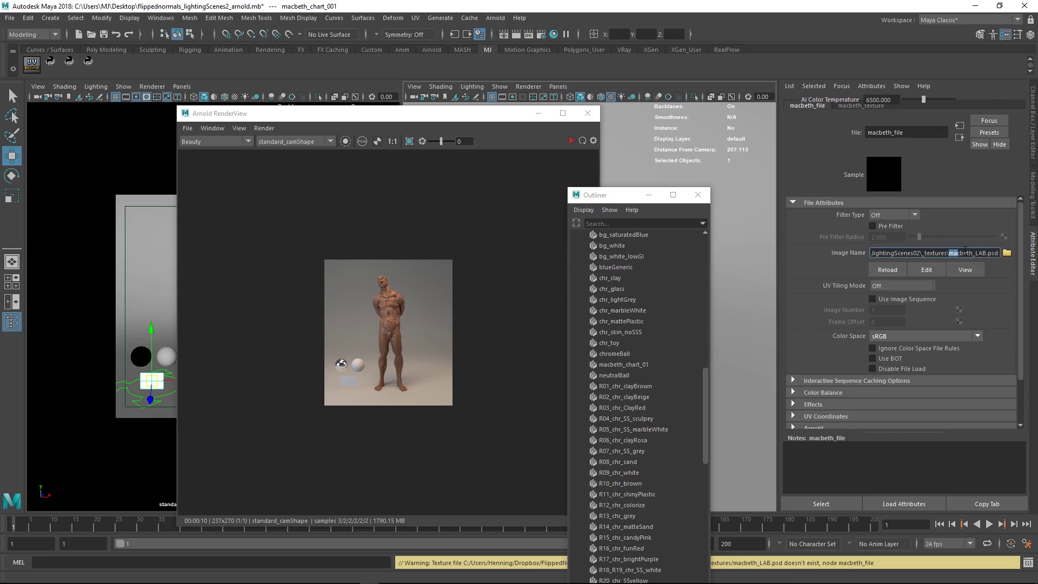
double_click(985, 254)
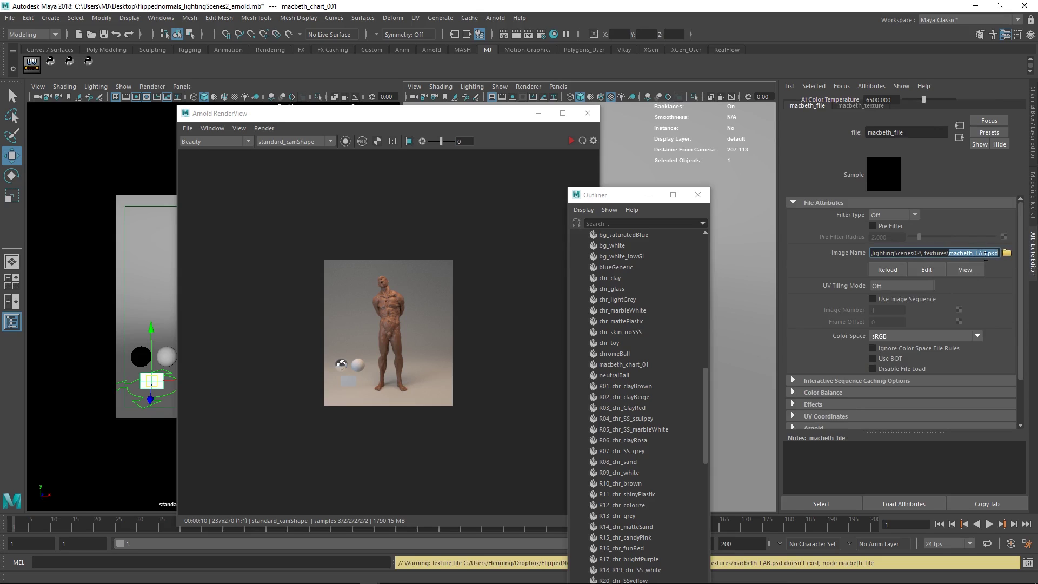
left_click(416, 351)
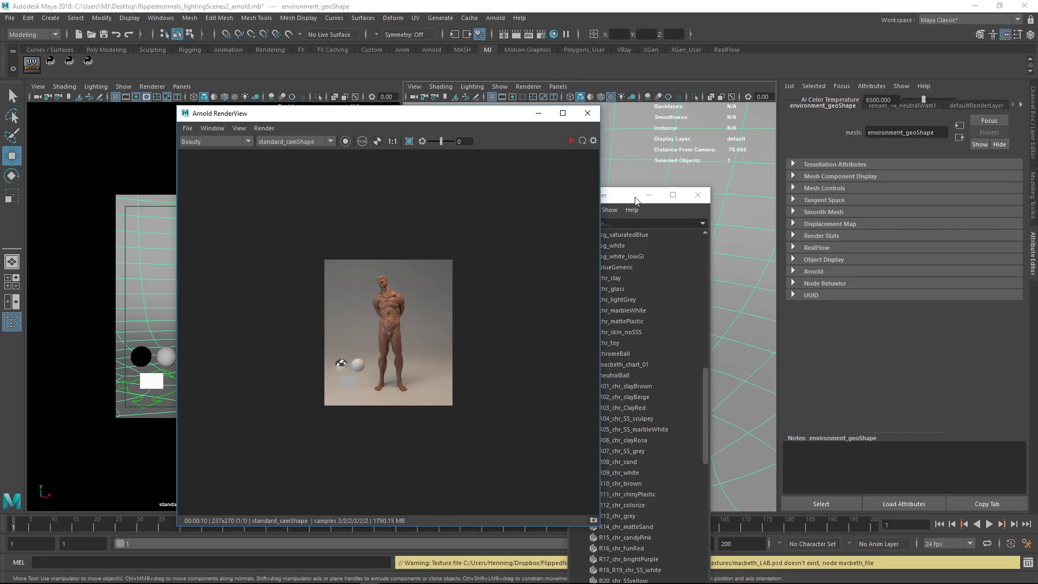
Step: Activate the render_09_neutralWarm render layer and move the Arnold RenderView aside
left_click_drag(621, 195, 638, 174)
key("ctrl+a")
left_click(883, 391)
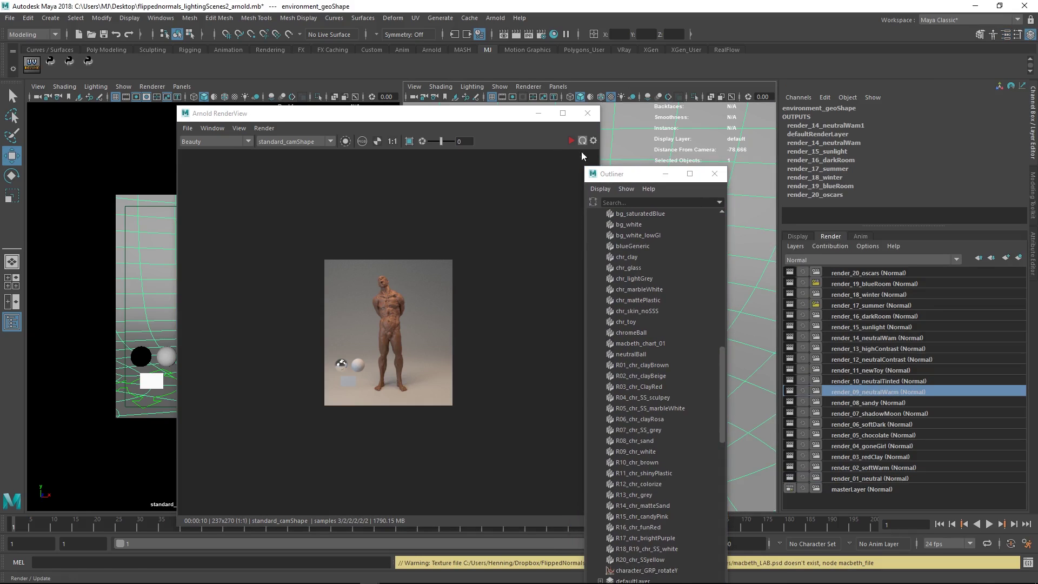
left_click_drag(484, 117, 270, 217)
scroll(641, 378, "down", 5)
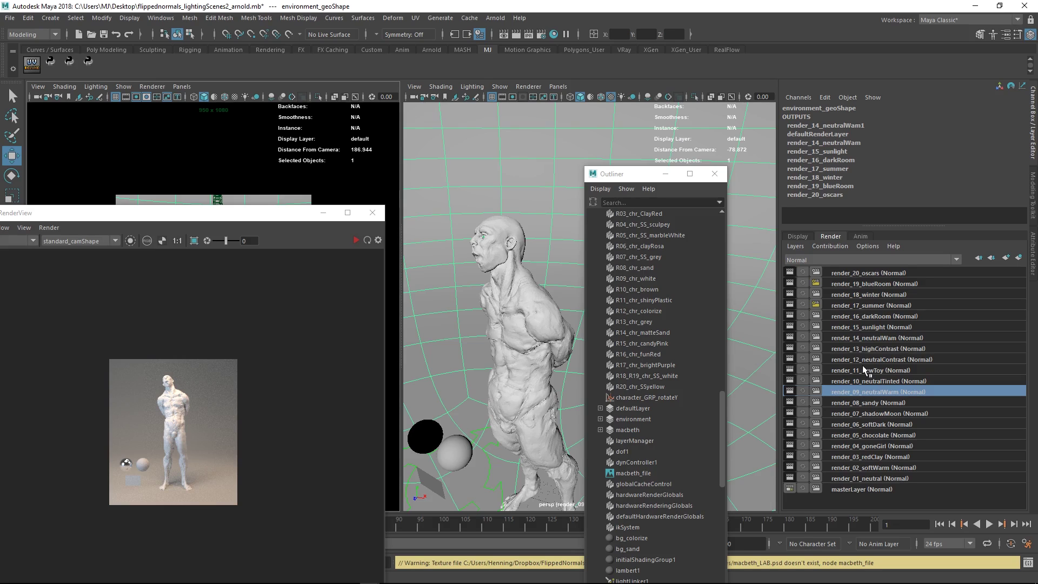
Step: Close the Arnold RenderView and re-enable DAG Objects Only in the Outliner
left_click(600, 189)
left_click(638, 269)
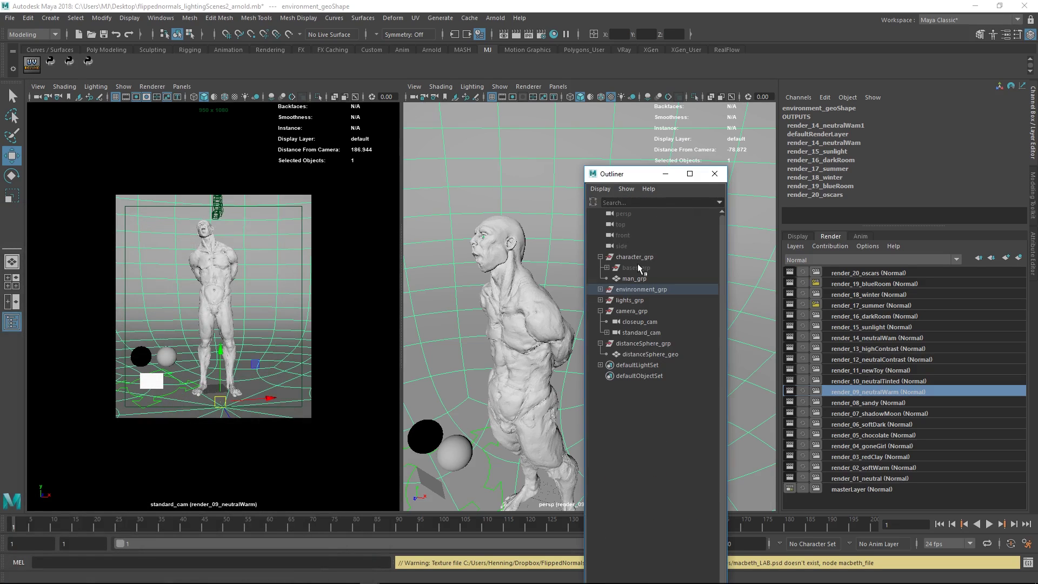